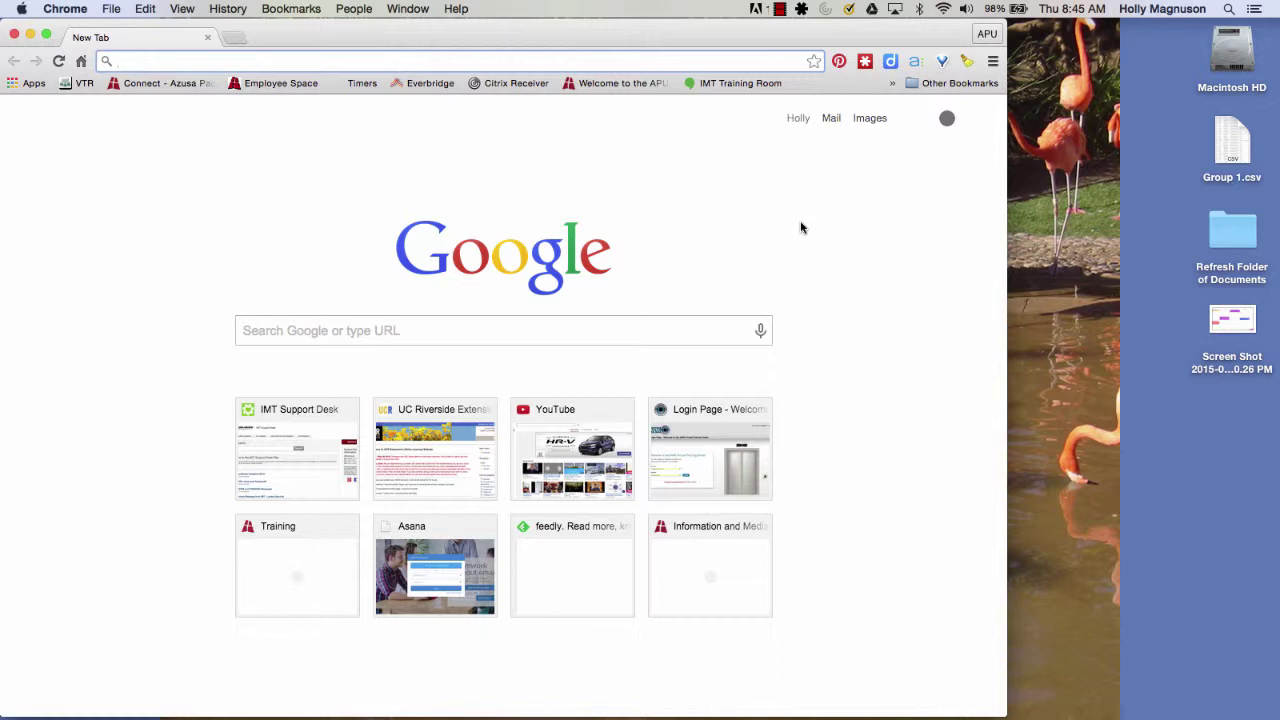
View the Mac's system overview in About This Mac and close its window
{"action": "left_click", "coordinate": [22, 9]}
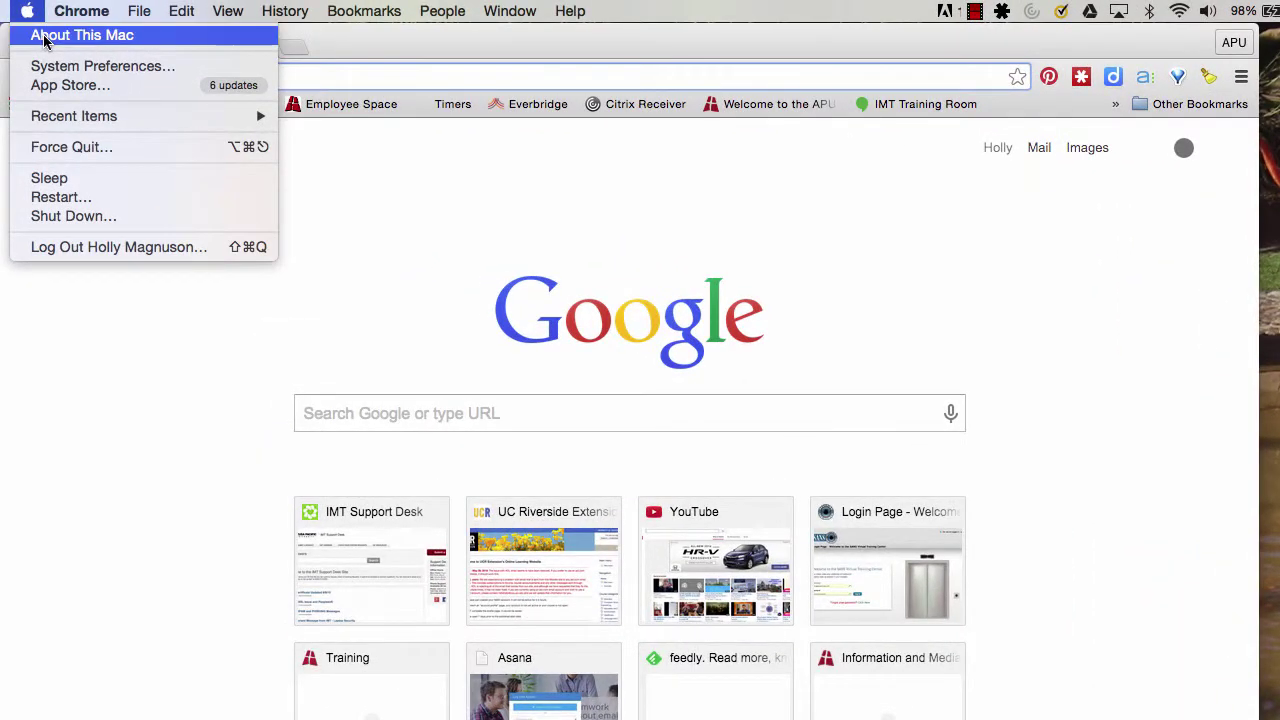
{"action": "left_click", "coordinate": [44, 38]}
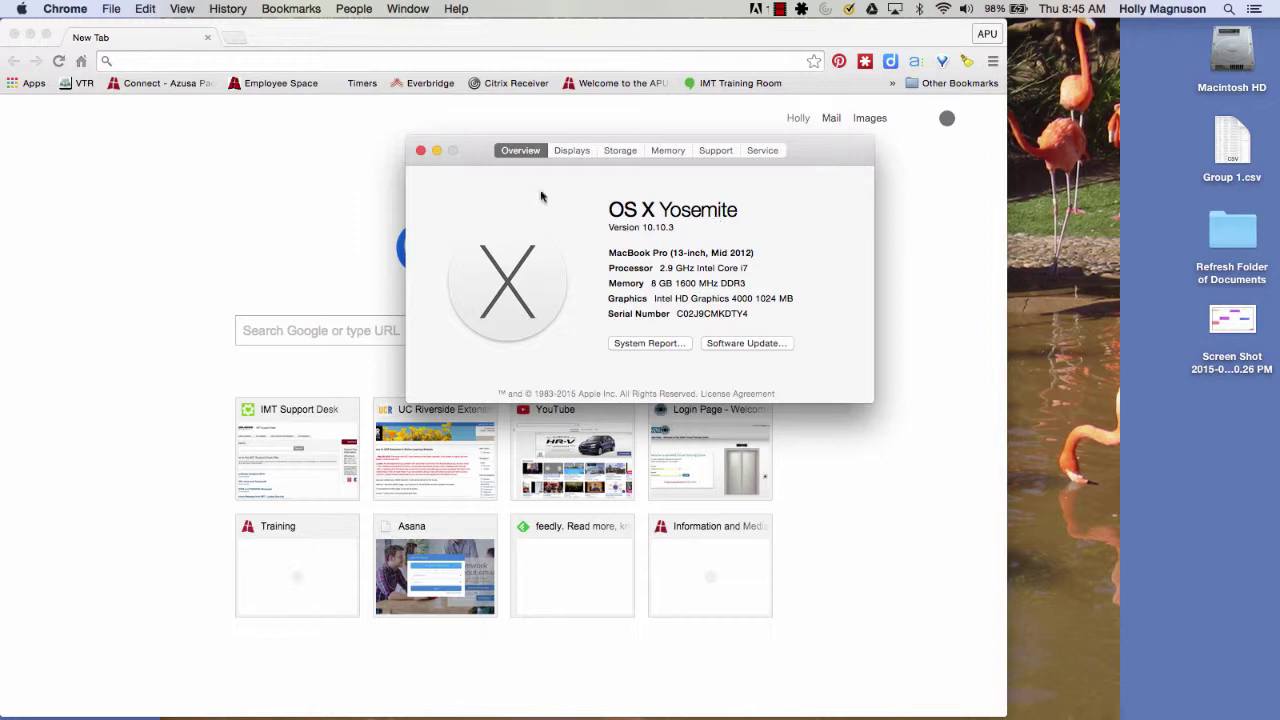
{"action": "left_click", "coordinate": [420, 150]}
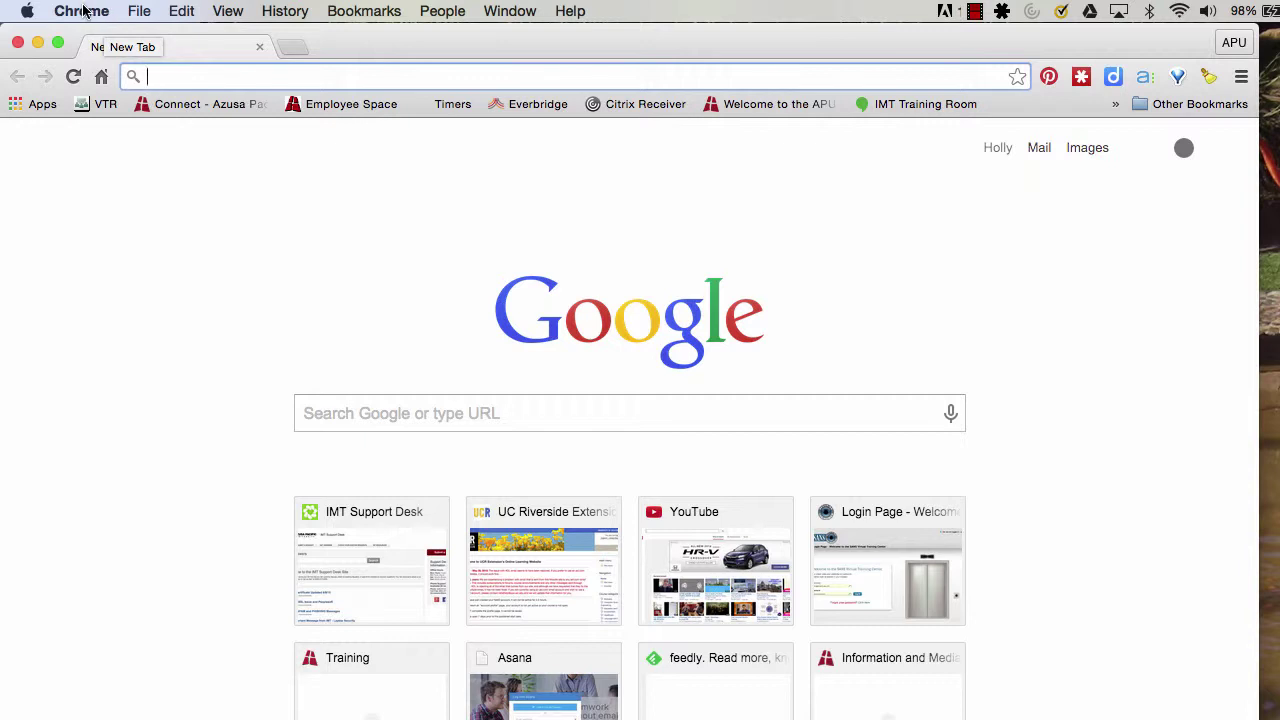
{"action": "left_click", "coordinate": [84, 11]}
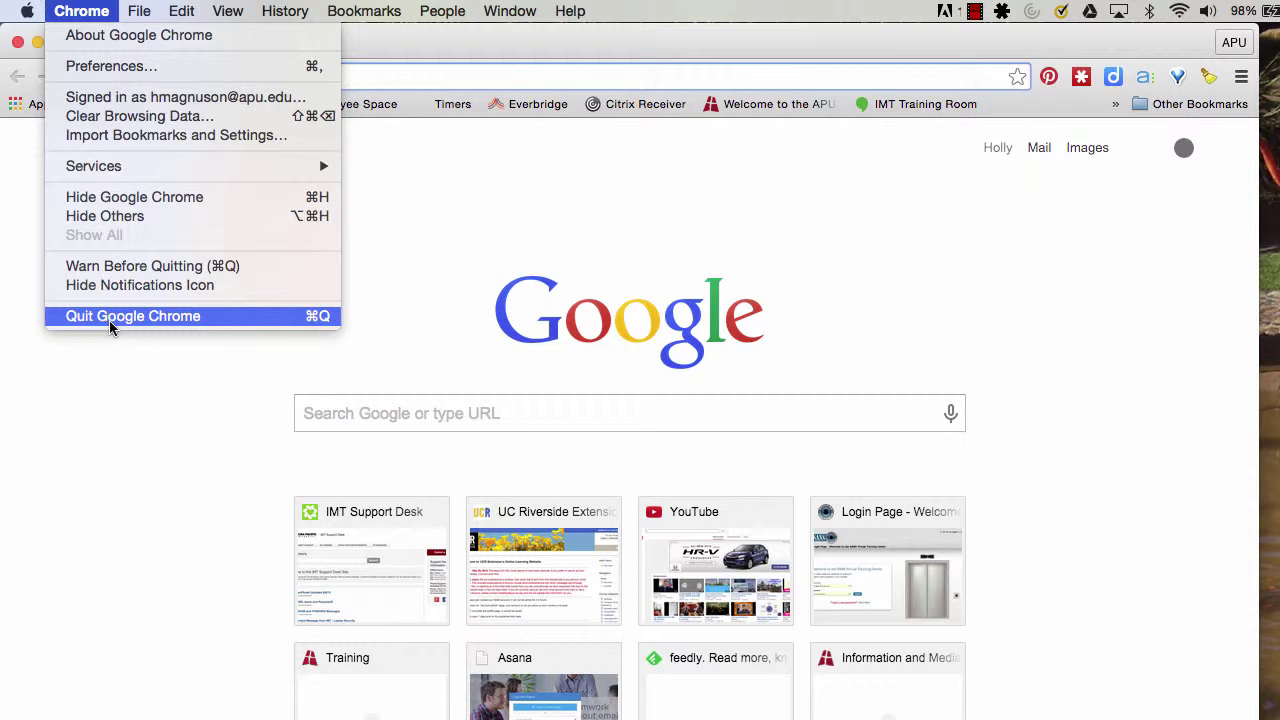
{"action": "left_click", "coordinate": [68, 10]}
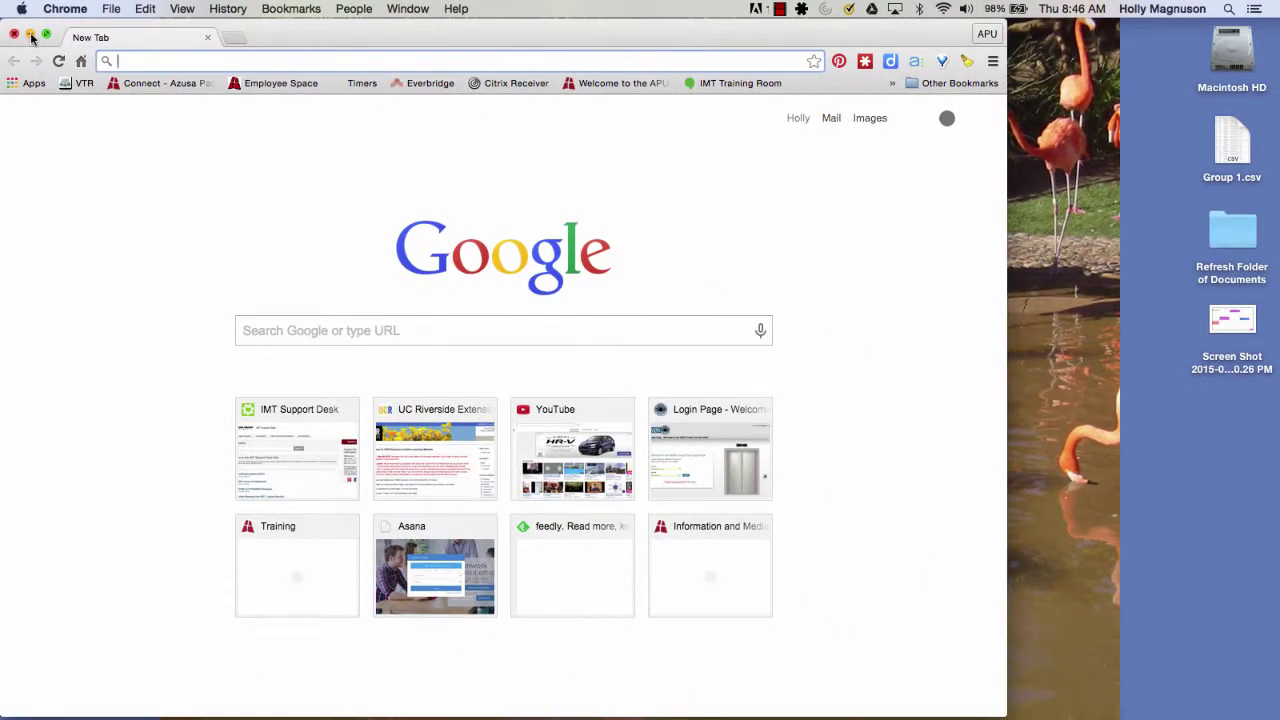
Minimize the Chrome window to the Dock and restore it
{"action": "left_click", "coordinate": [31, 37]}
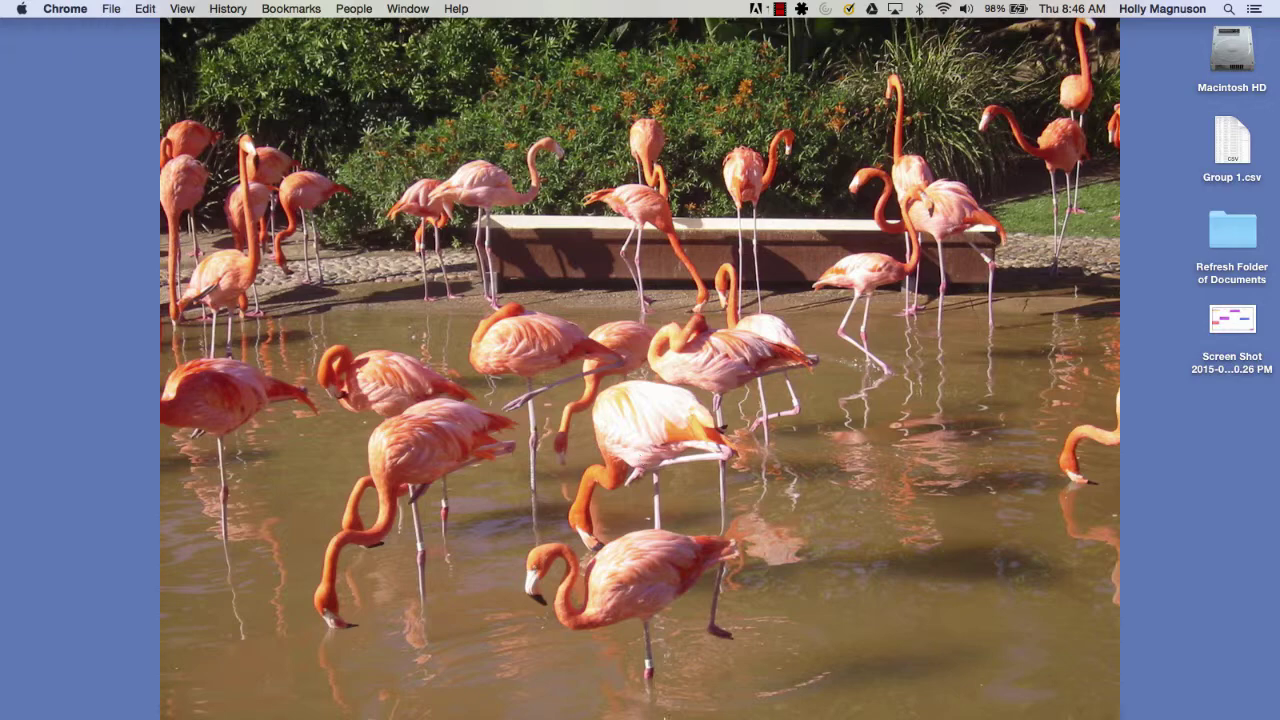
{"action": "mouse_move", "coordinate": [664, 716]}
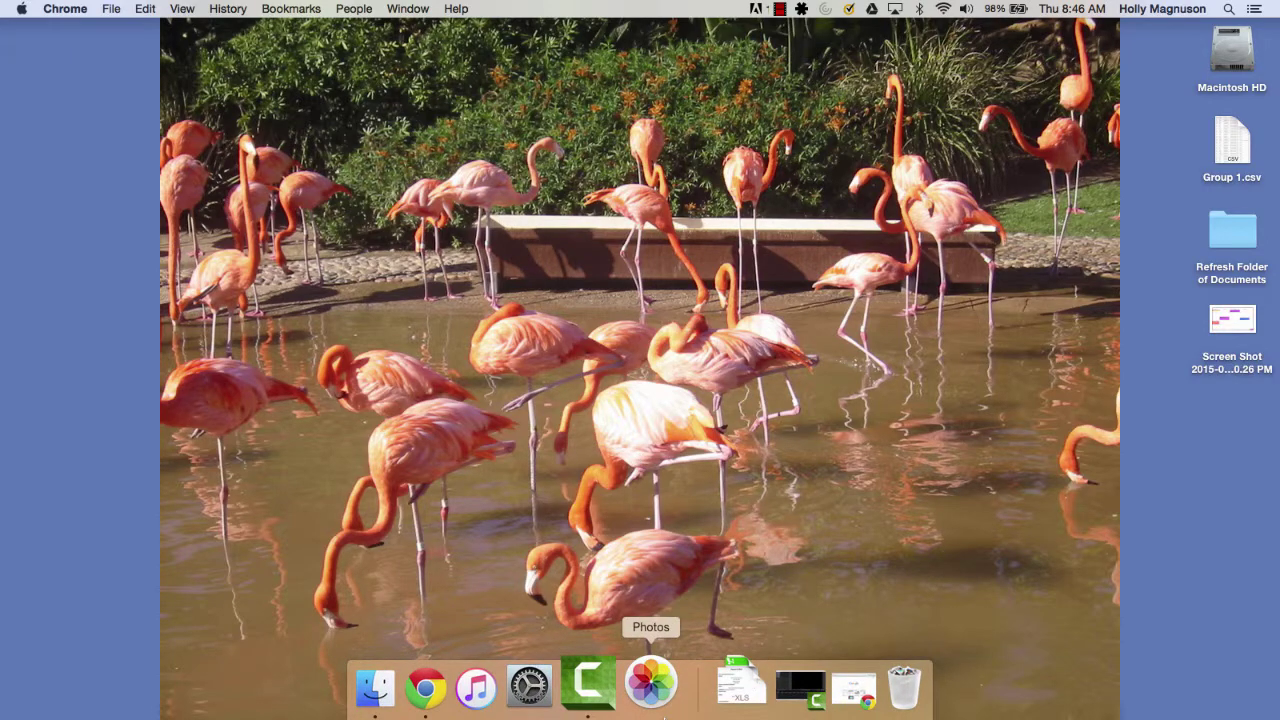
{"action": "left_click", "coordinate": [452, 688]}
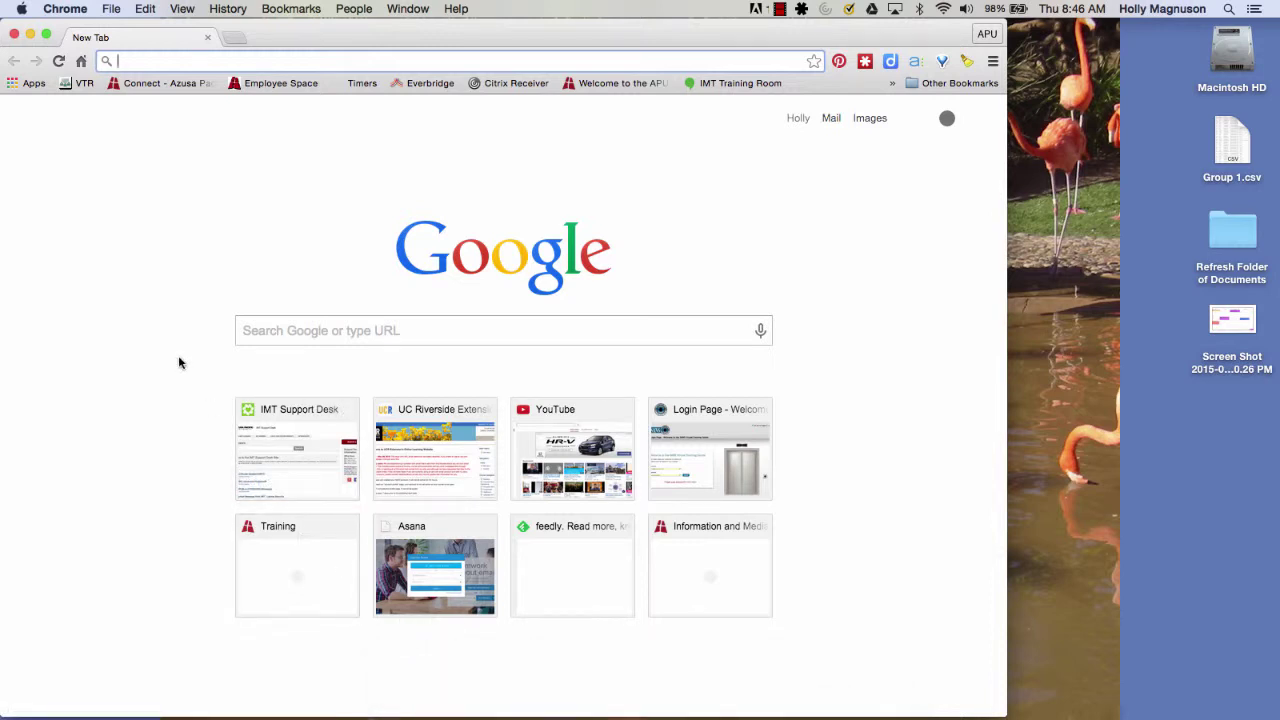
Close the Chrome window without quitting the application, and open a new browser window
{"action": "left_click", "coordinate": [14, 35]}
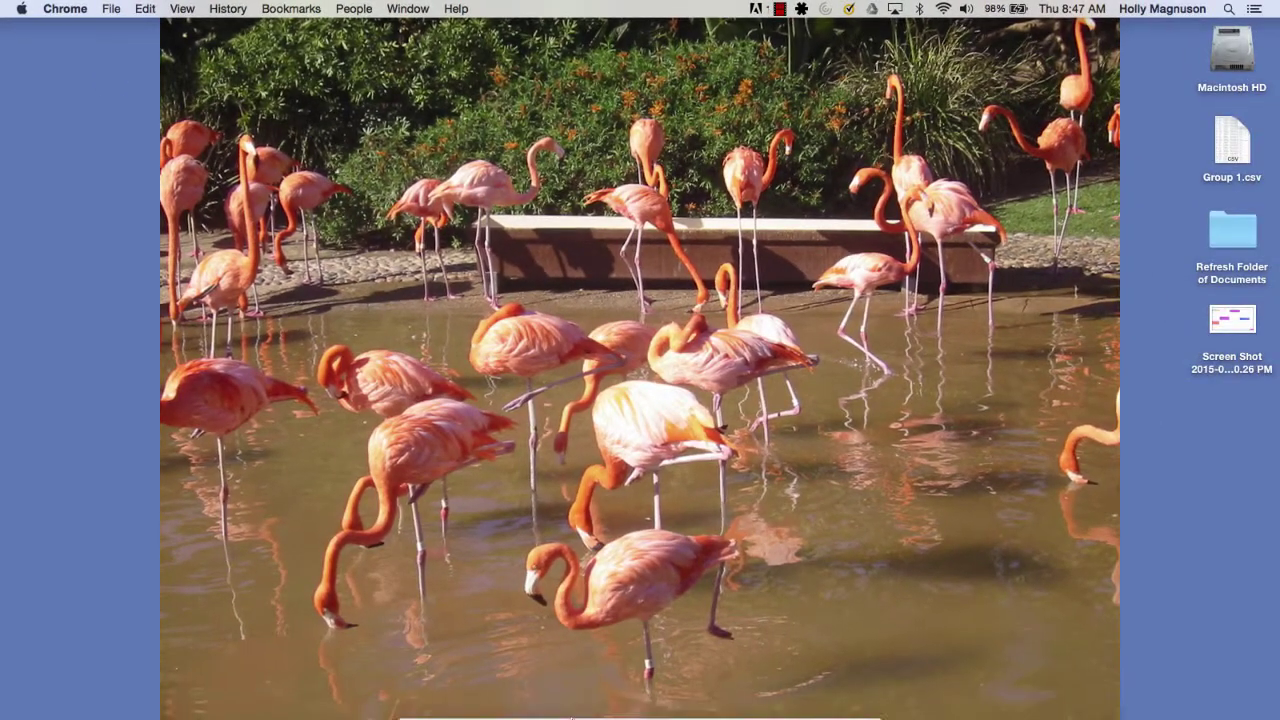
{"action": "mouse_move", "coordinate": [477, 715]}
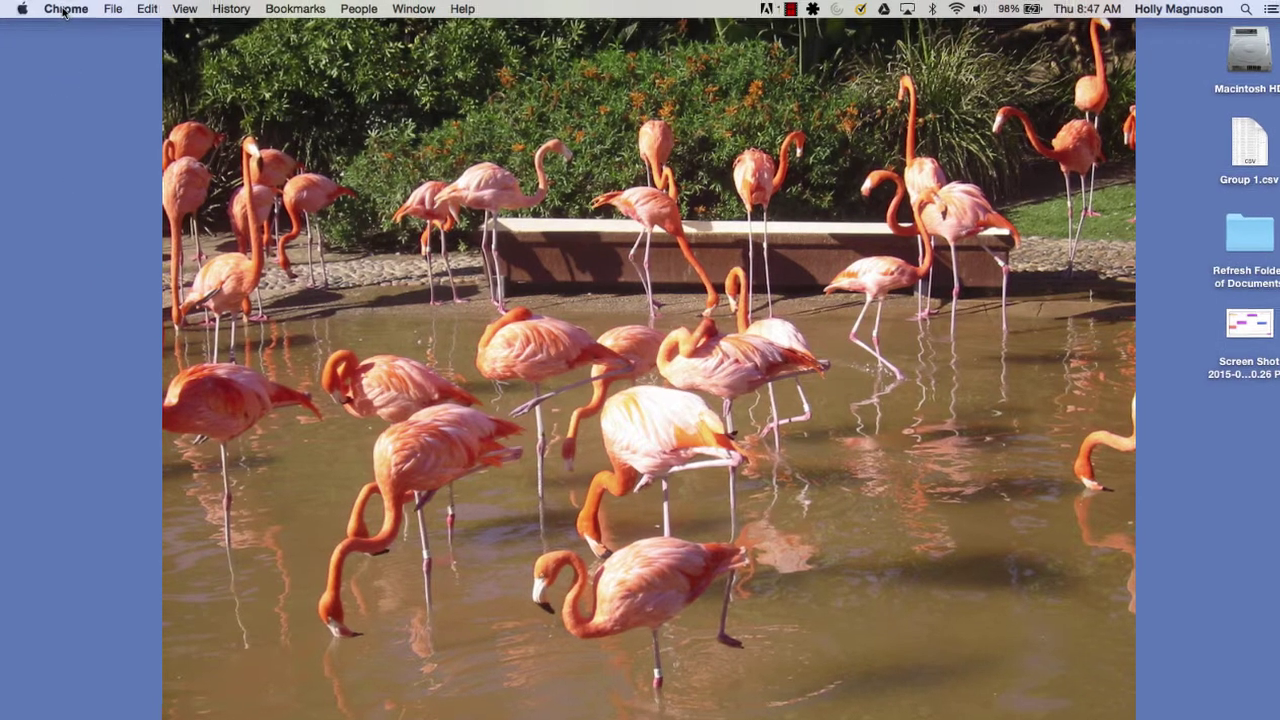
{"action": "left_click", "coordinate": [65, 9]}
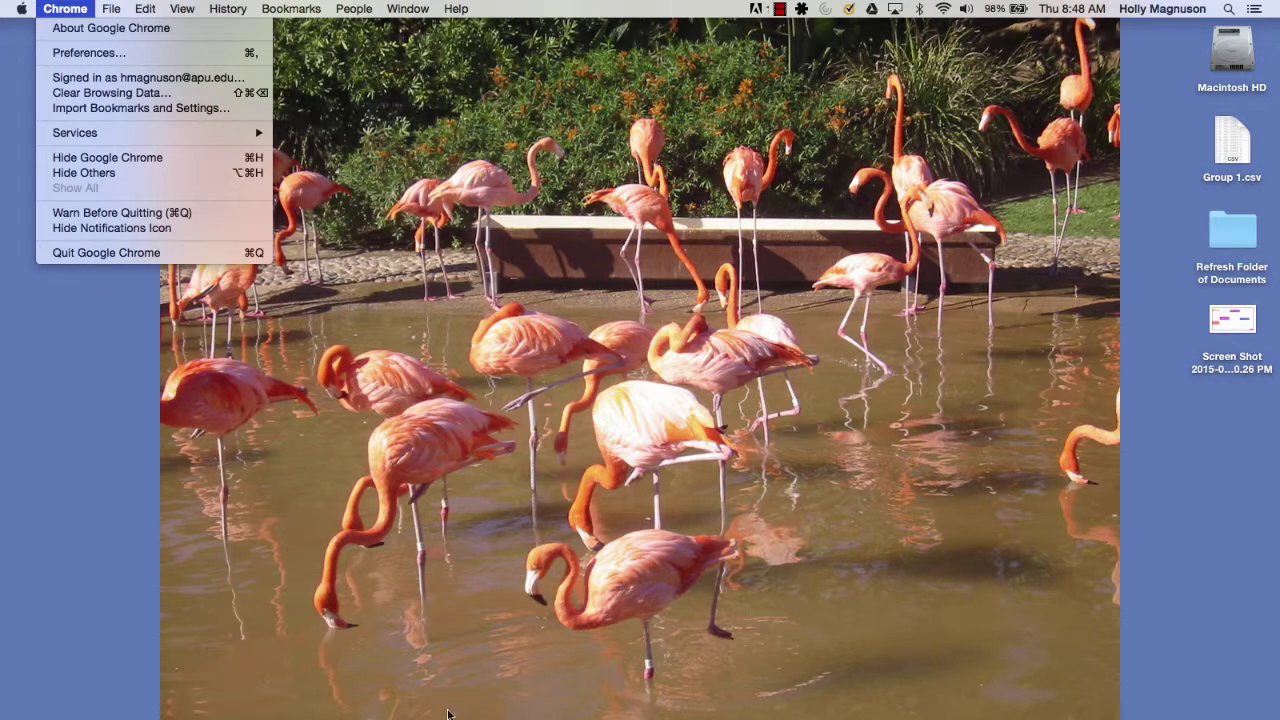
{"action": "mouse_move", "coordinate": [118, 6]}
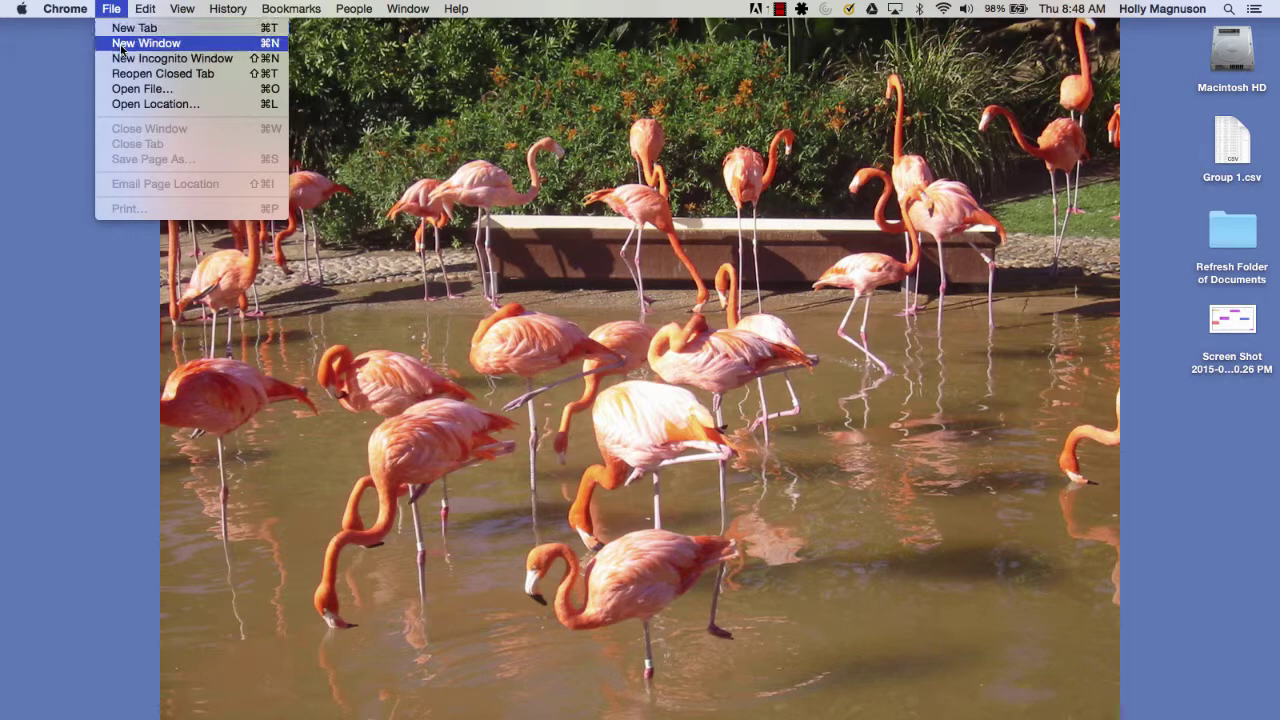
{"action": "left_click", "coordinate": [120, 43]}
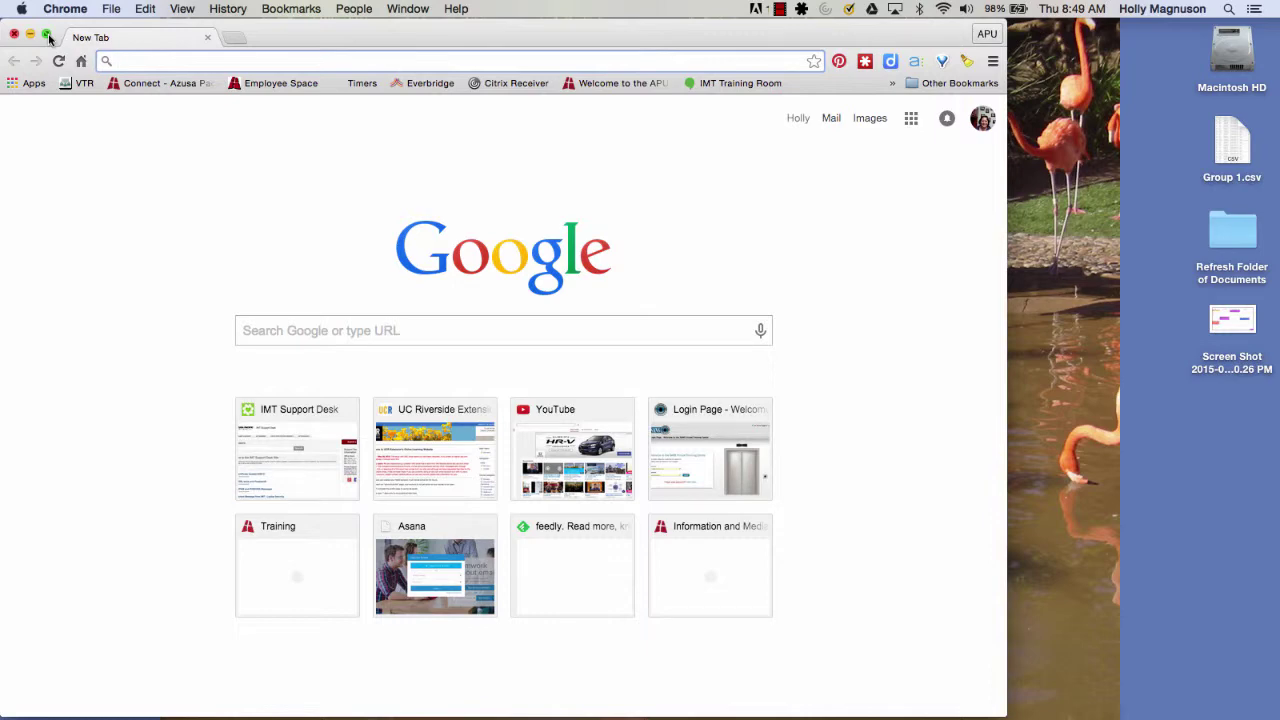
Toggle the browser window's full-screen mode on and off, leaving the window in full screen
{"action": "left_click", "coordinate": [47, 37]}
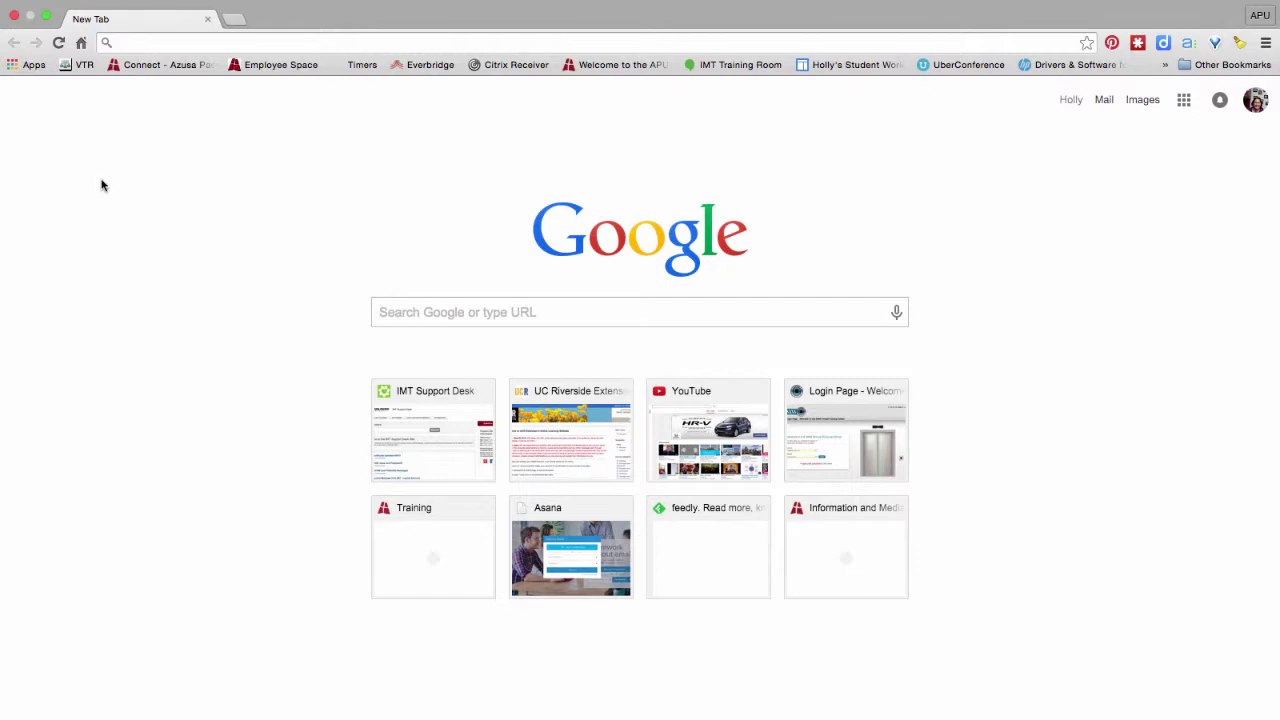
{"action": "left_click", "coordinate": [47, 19]}
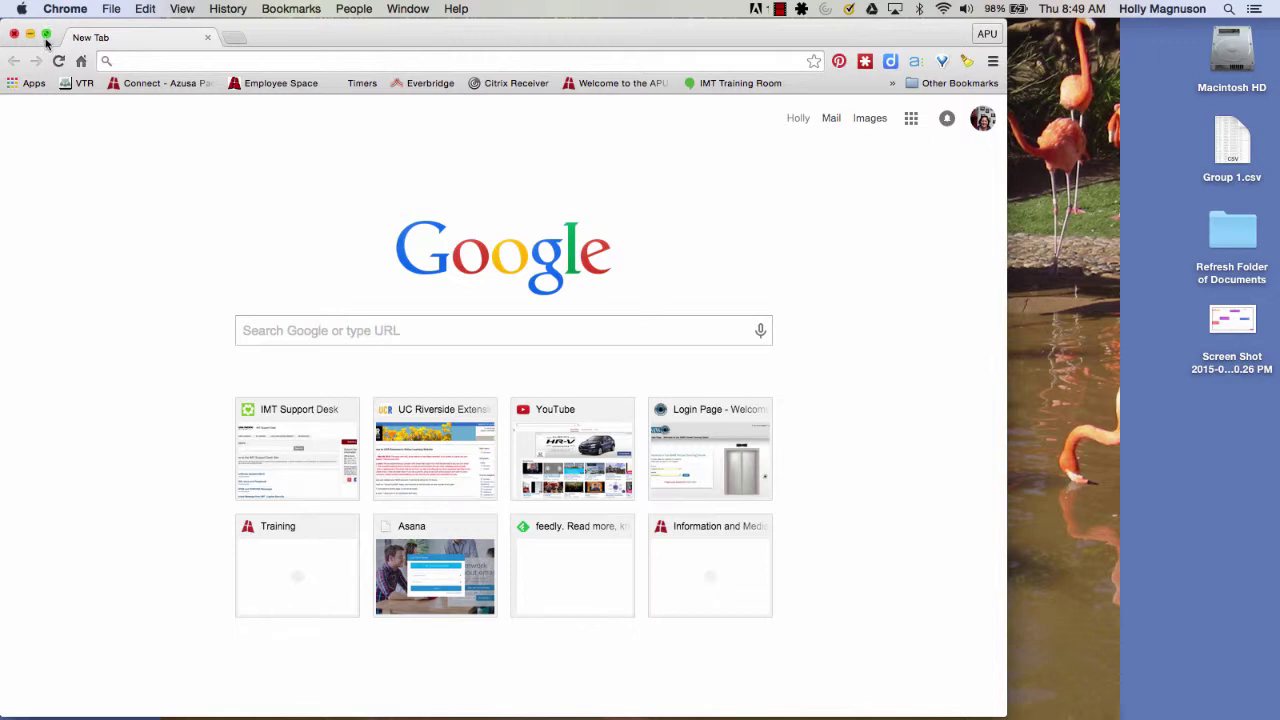
{"action": "left_click", "coordinate": [46, 34]}
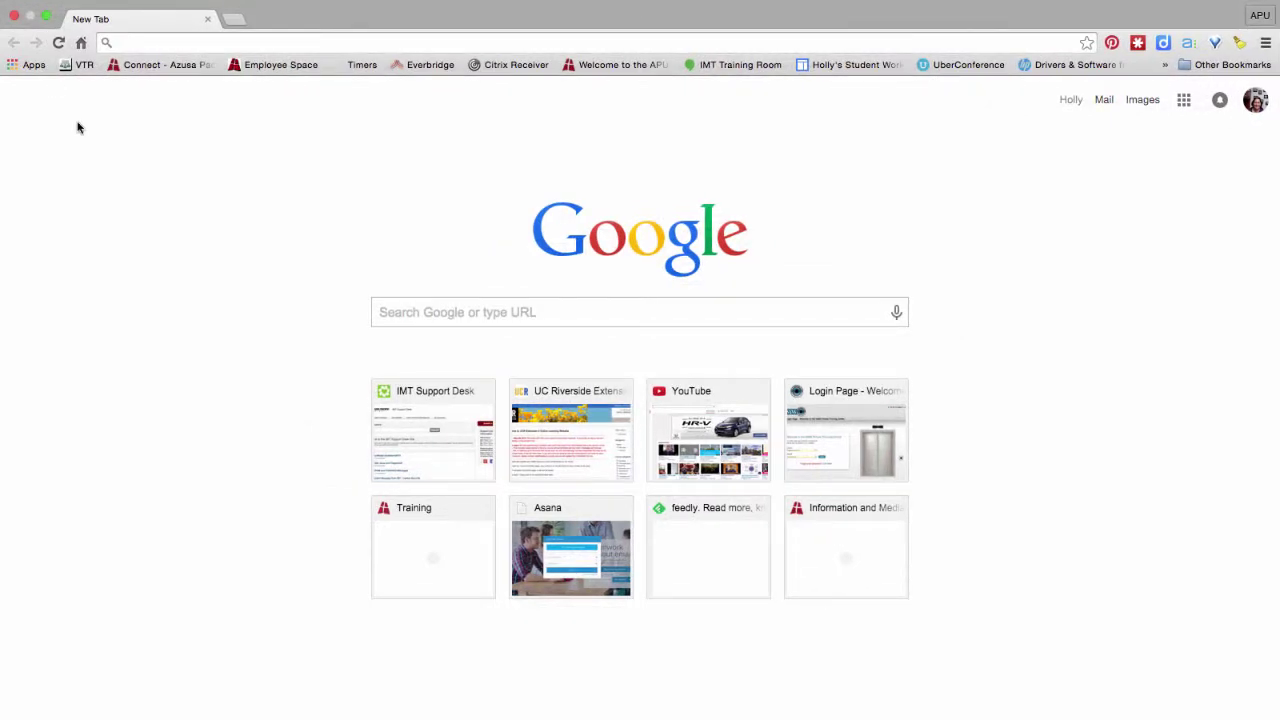
Switch from the full-screen browser space to the desktop space
{"action": "mouse_move", "coordinate": [93, 5]}
{"action": "key", "text": "ctrl+Left"}
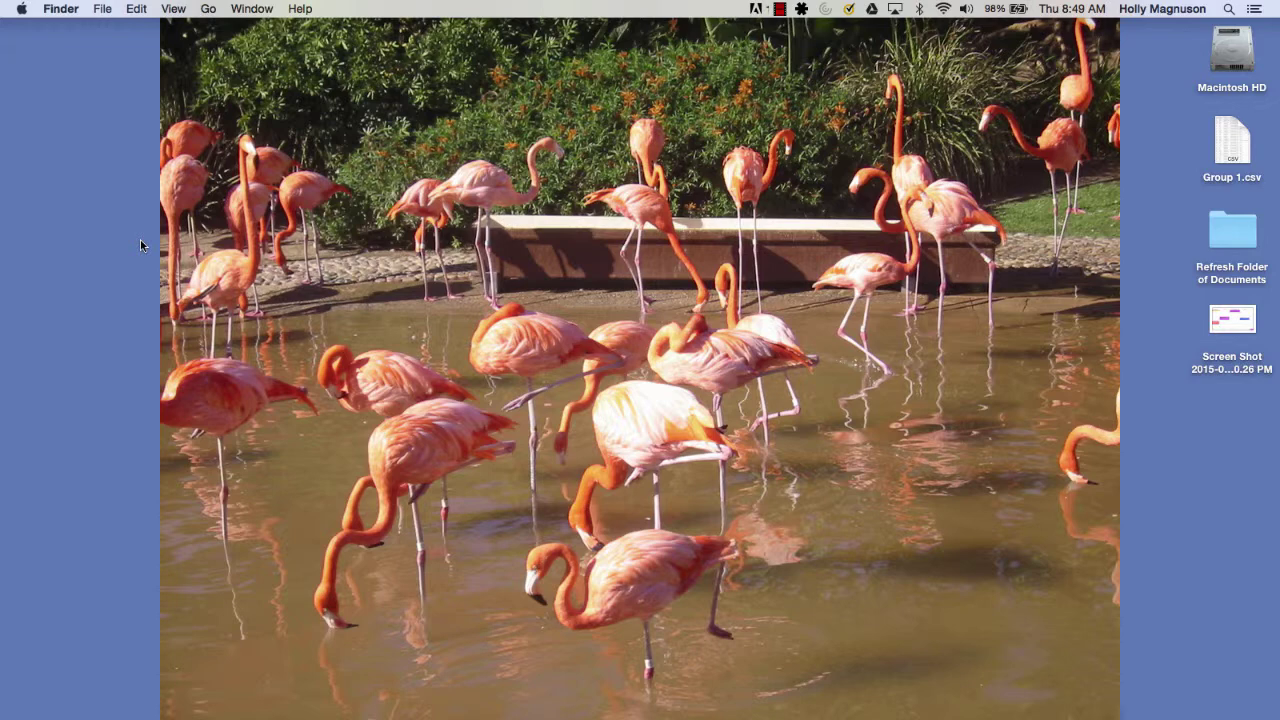
{"action": "mouse_move", "coordinate": [490, 714]}
Search Spotlight for "word", launch Microsoft Word and make its blank document full screen
{"action": "left_click", "coordinate": [1230, 10]}
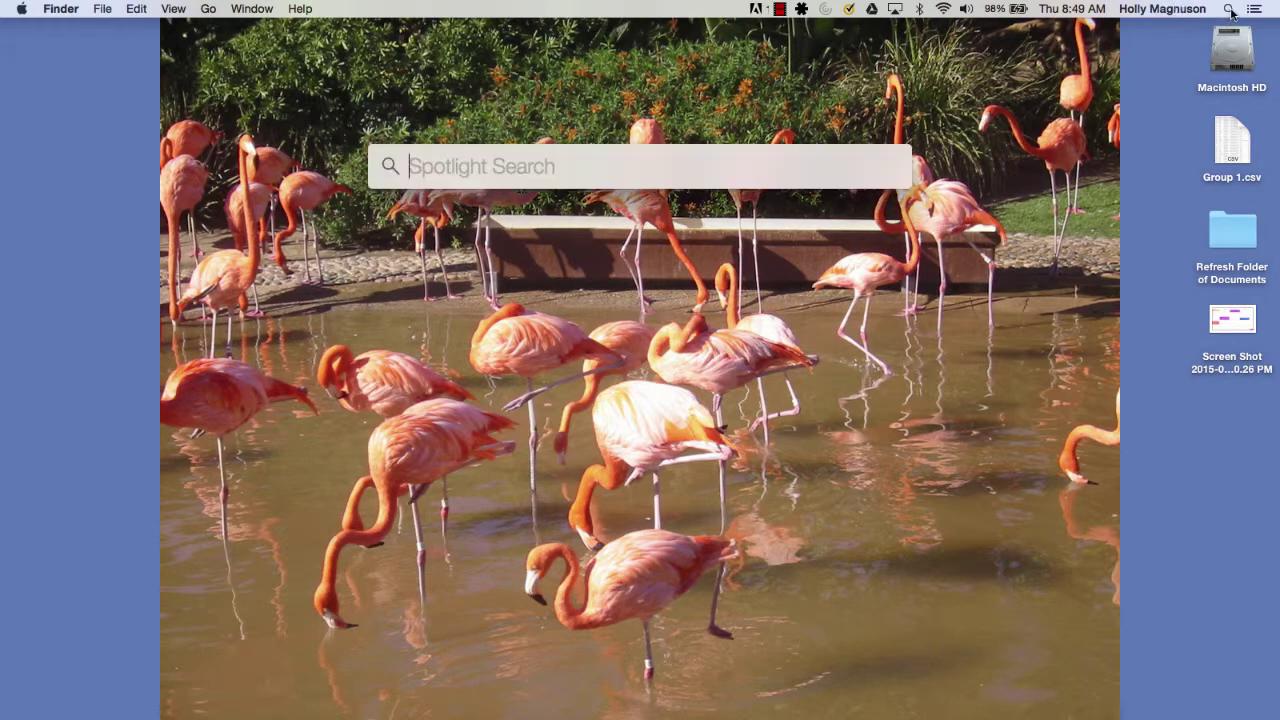
{"action": "left_click", "coordinate": [962, 278]}
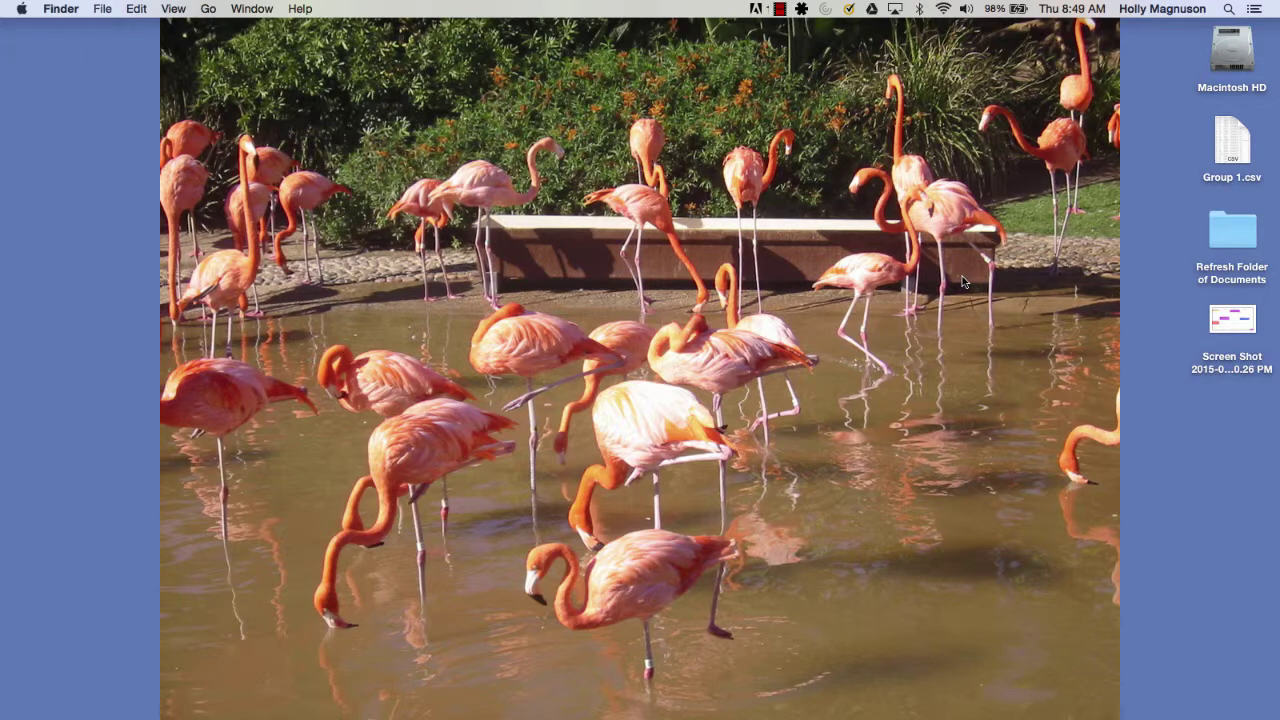
{"action": "key", "text": "super+space"}
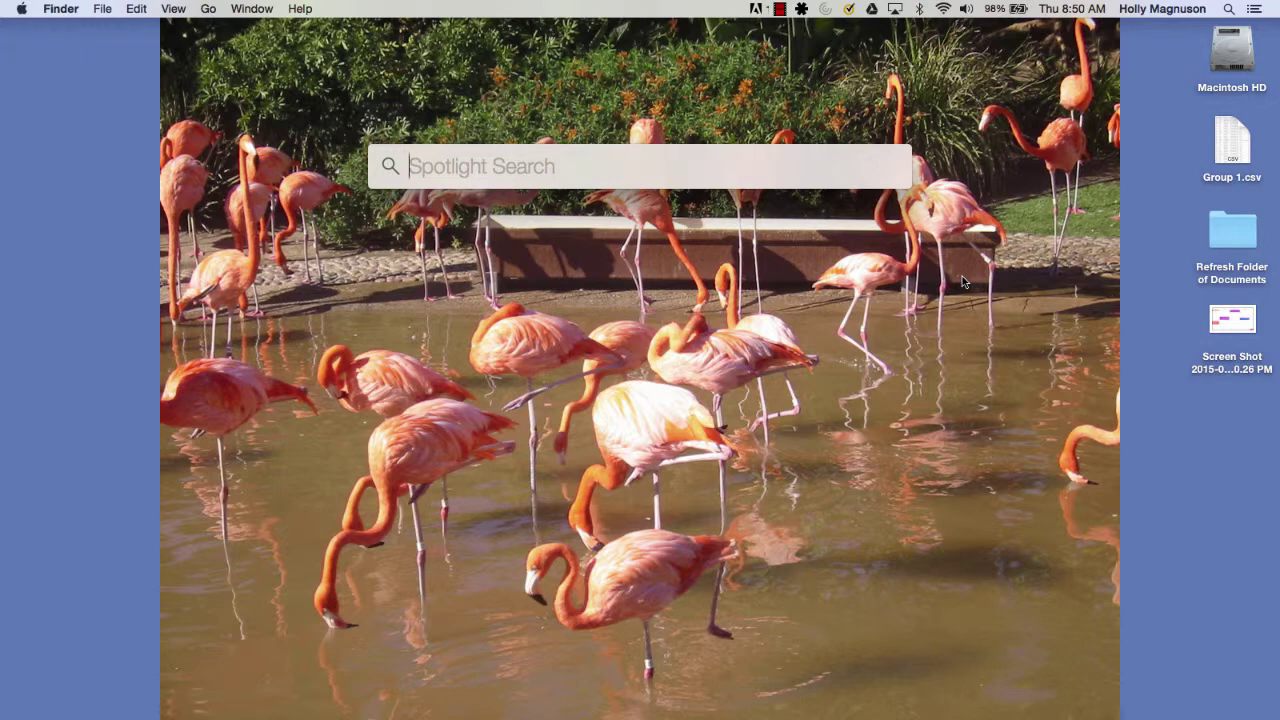
{"action": "type", "text": "w"}
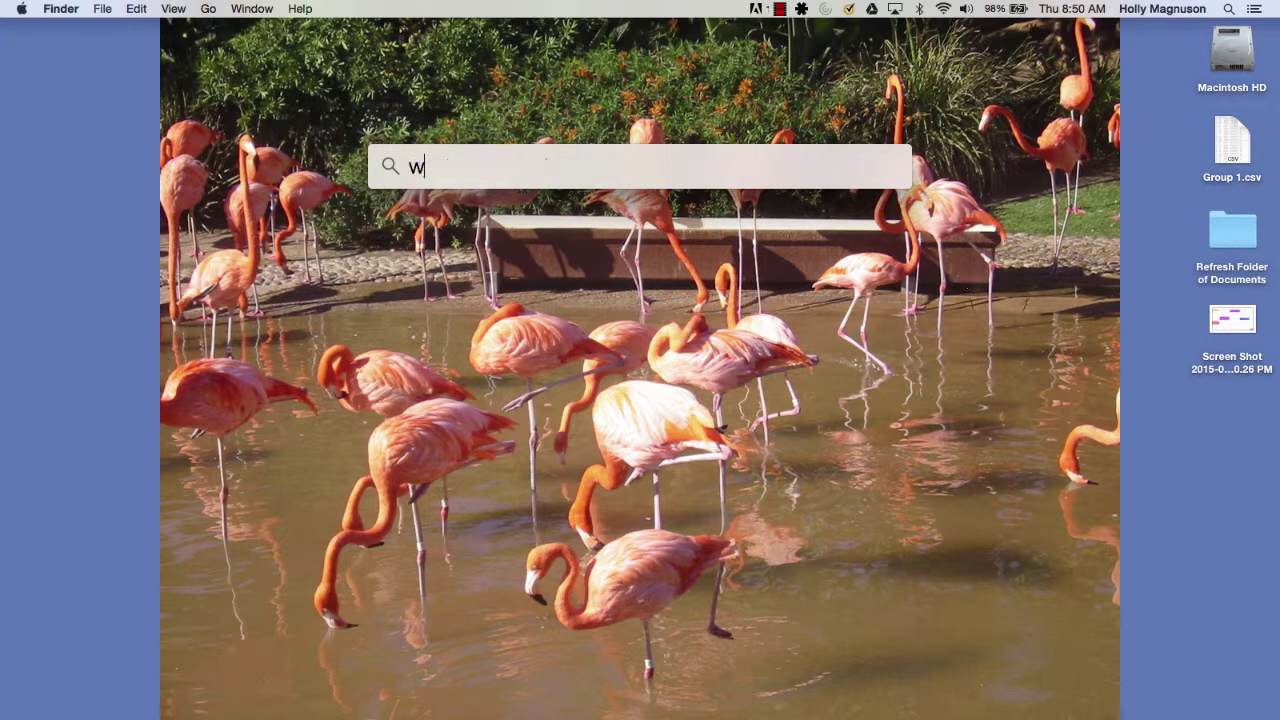
{"action": "type", "text": "ord"}
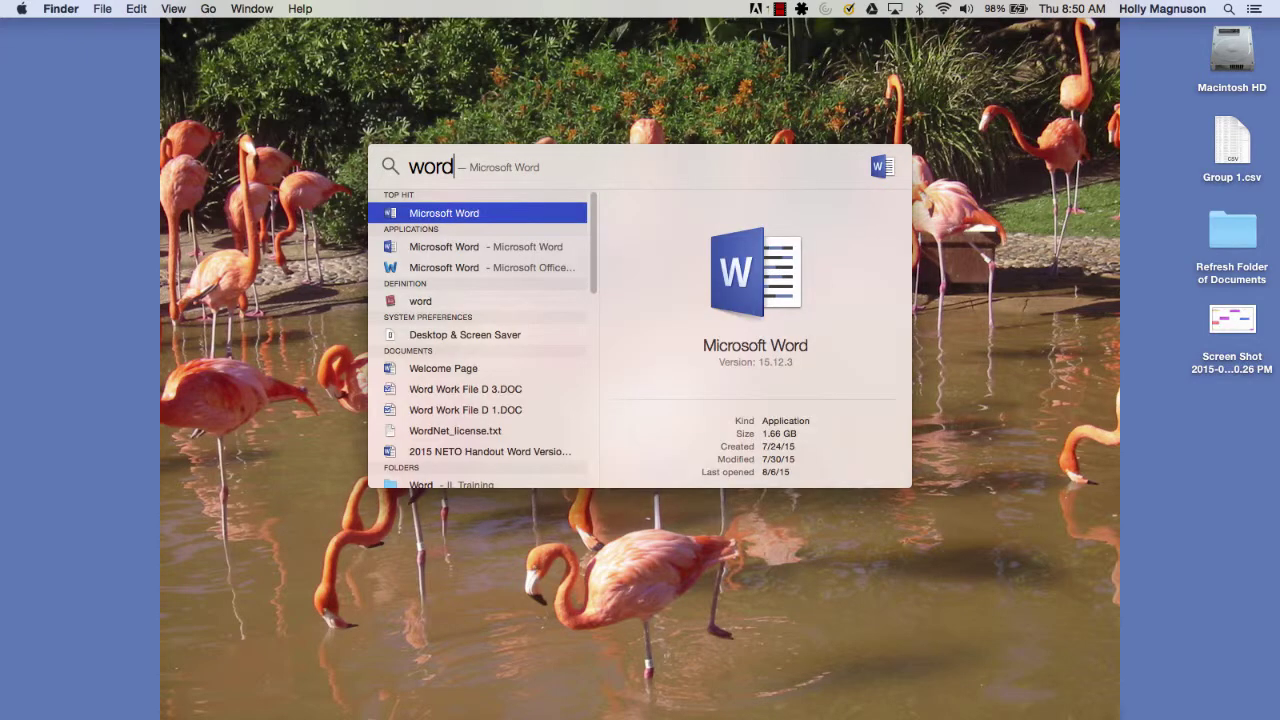
{"action": "double_click", "coordinate": [453, 209]}
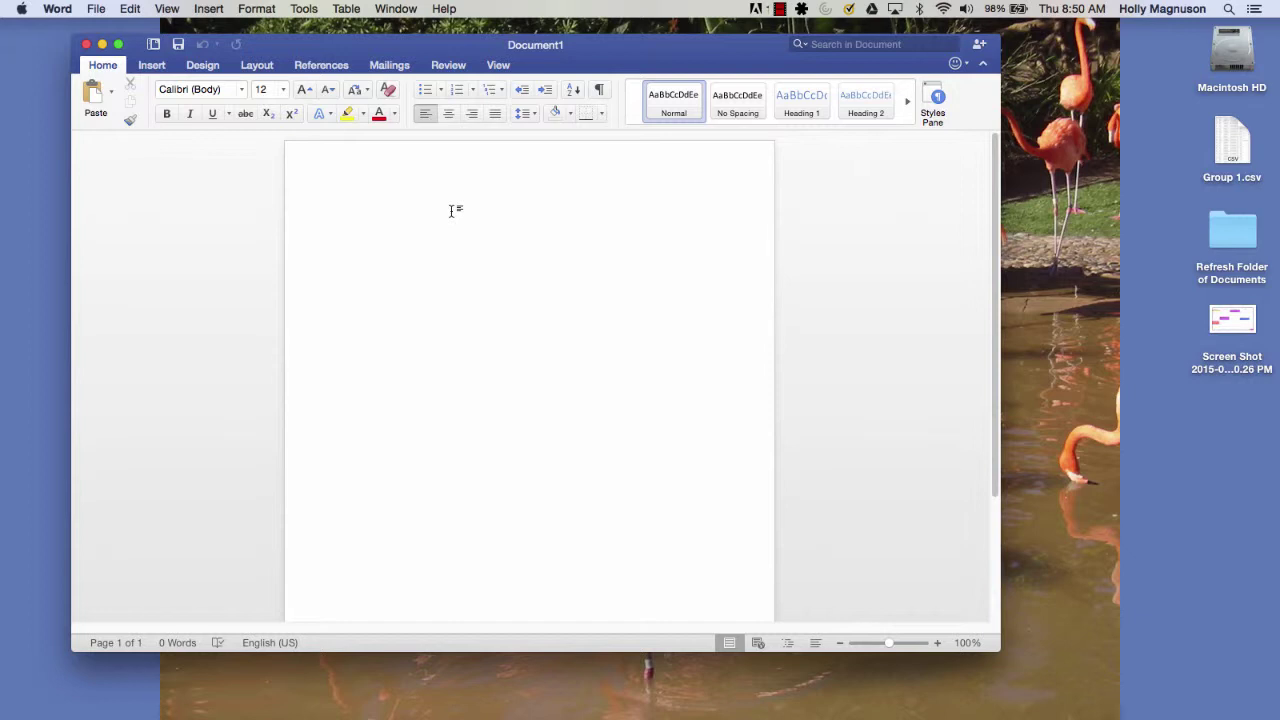
{"action": "left_click", "coordinate": [118, 45]}
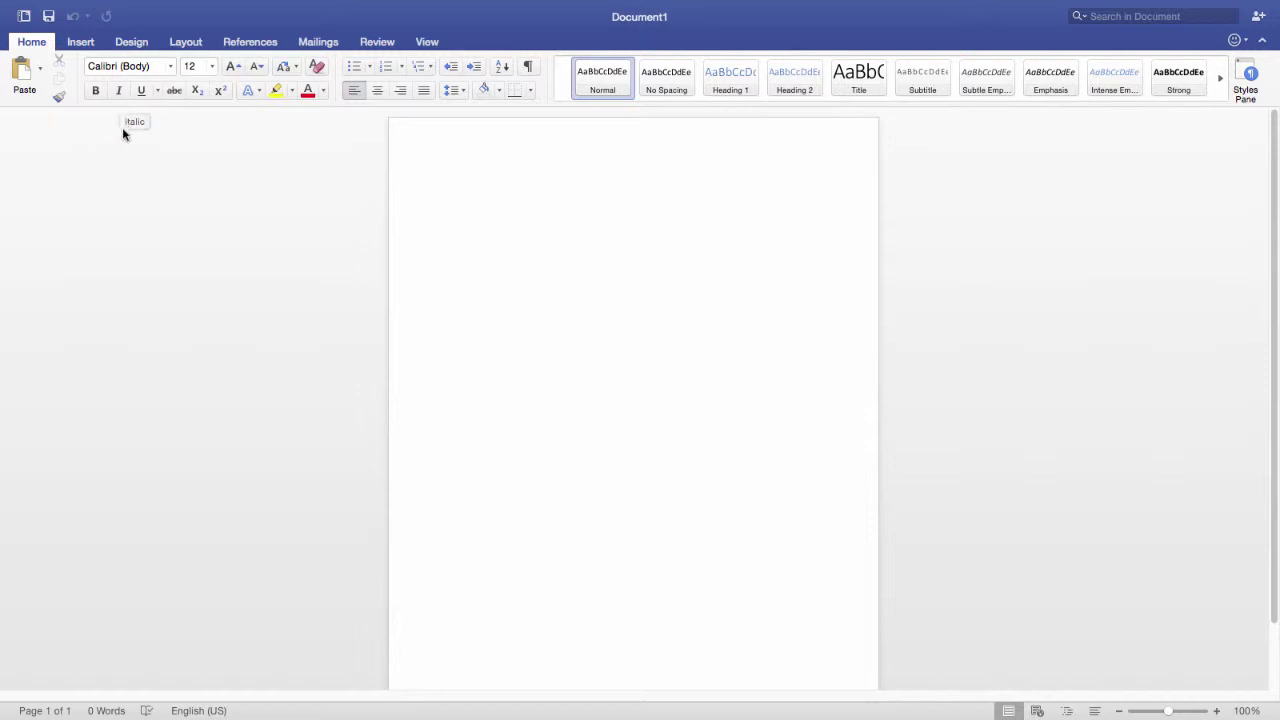
Move back and forth between the full-screen Word and Chrome spaces, finishing on the desktop space
{"action": "mouse_move", "coordinate": [113, 6]}
{"action": "key", "text": "ctrl+Right"}
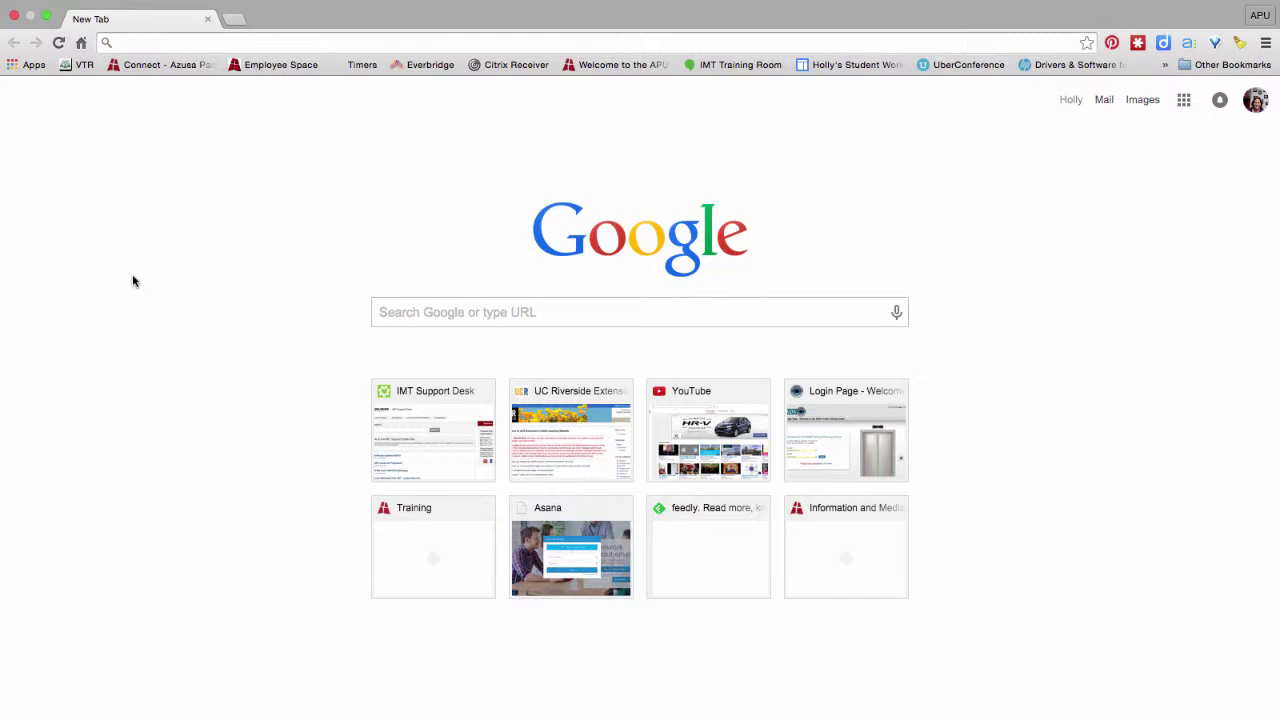
{"action": "key", "text": "ctrl+Left"}
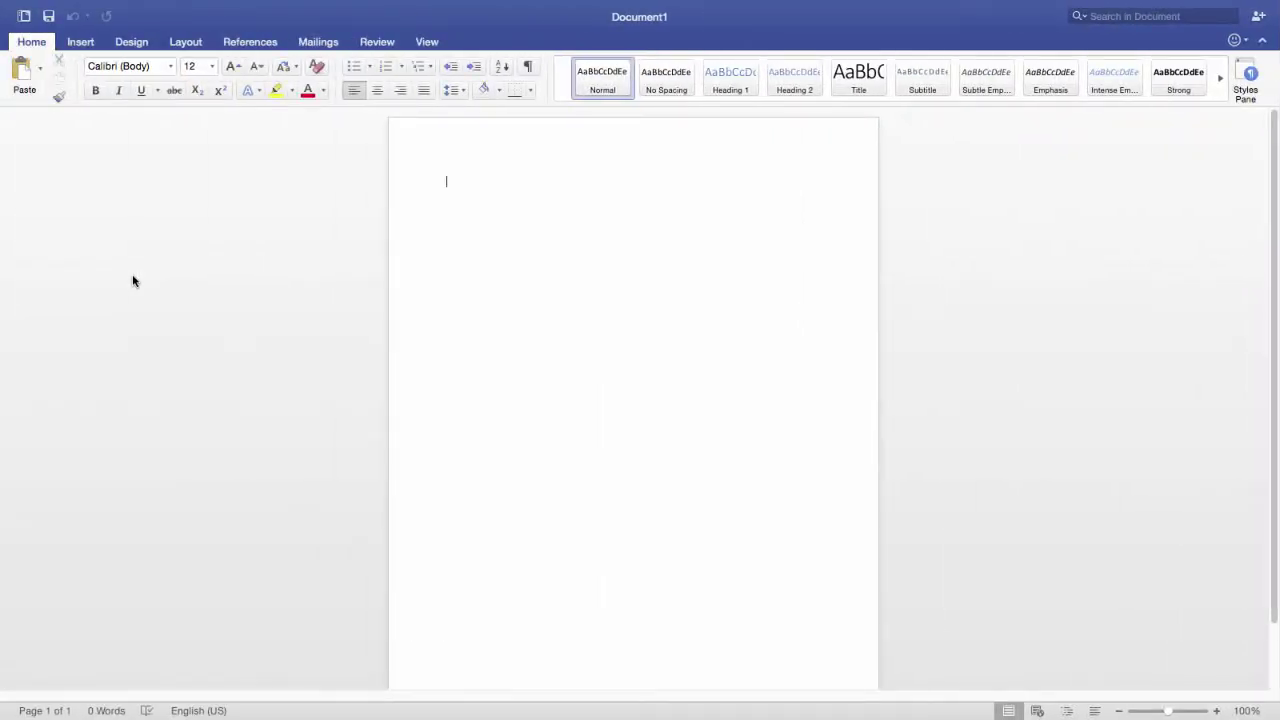
{"action": "key", "text": "ctrl+Right"}
{"action": "key", "text": "ctrl+Left"}
{"action": "key", "text": "ctrl+Left"}
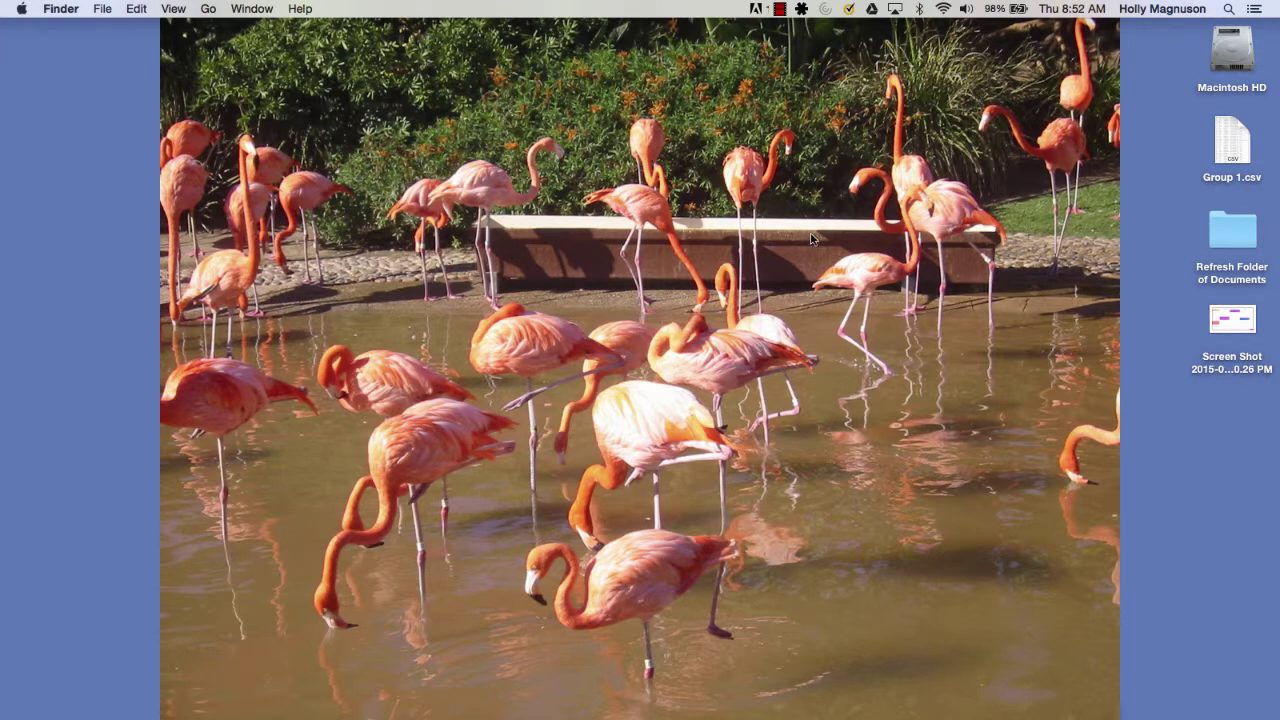
Launch Microsoft Excel through Spotlight and make the blank workbook full screen
{"action": "left_click", "coordinate": [1229, 9]}
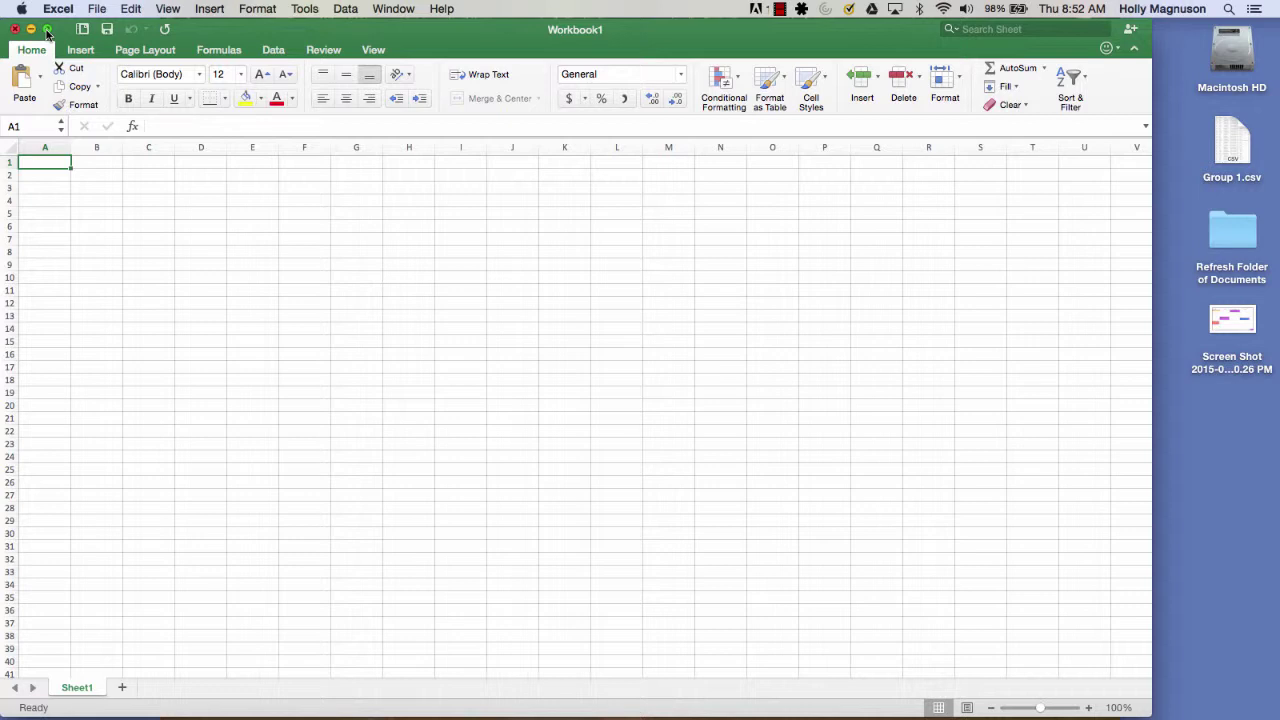
{"action": "left_click", "coordinate": [46, 29]}
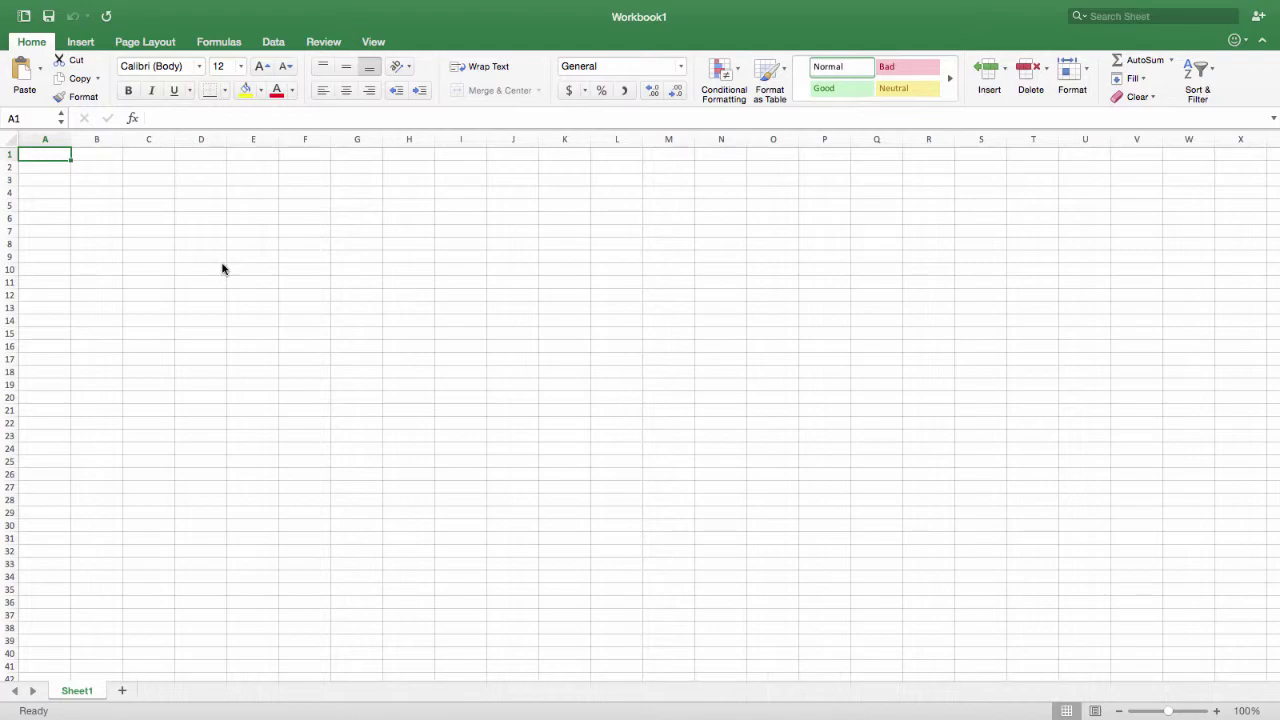
Move across the full-screen spaces to Chrome and back to Excel, and select the Excel space from the Mission Control overview
{"action": "key", "text": "ctrl+Right"}
{"action": "key", "text": "ctrl+Right"}
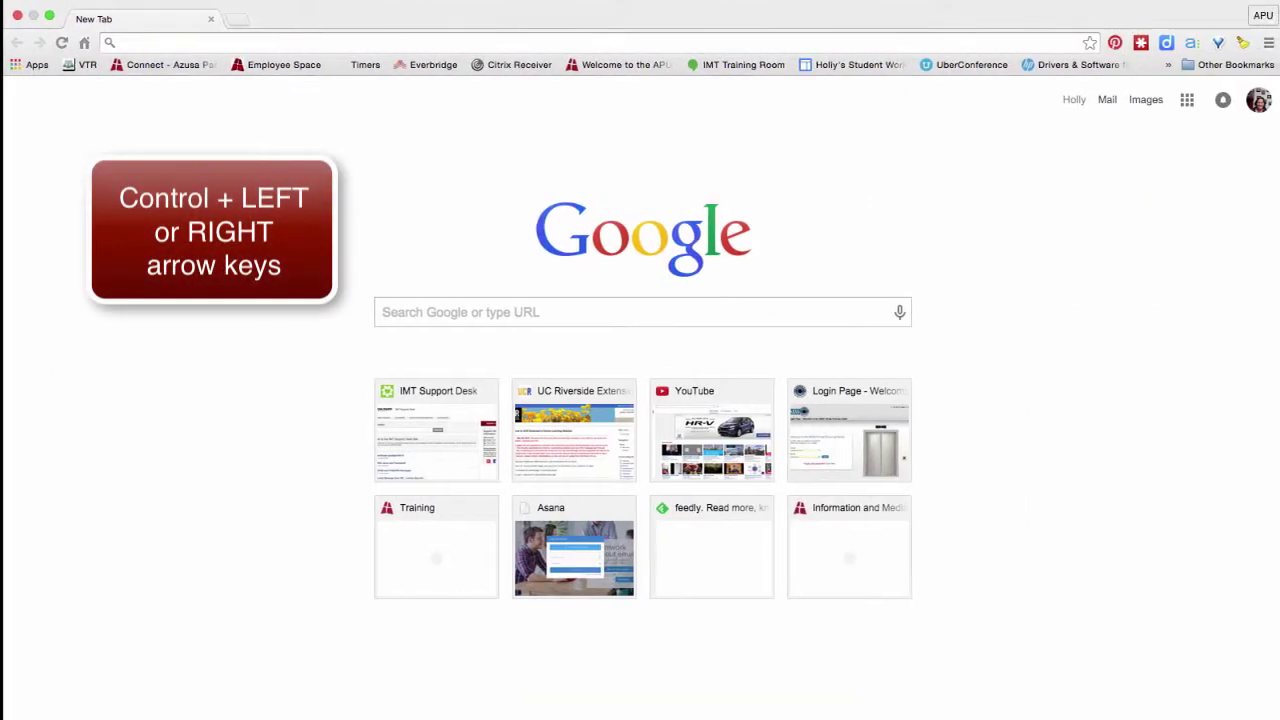
{"action": "key", "text": "ctrl+Left"}
{"action": "key", "text": "ctrl+Left"}
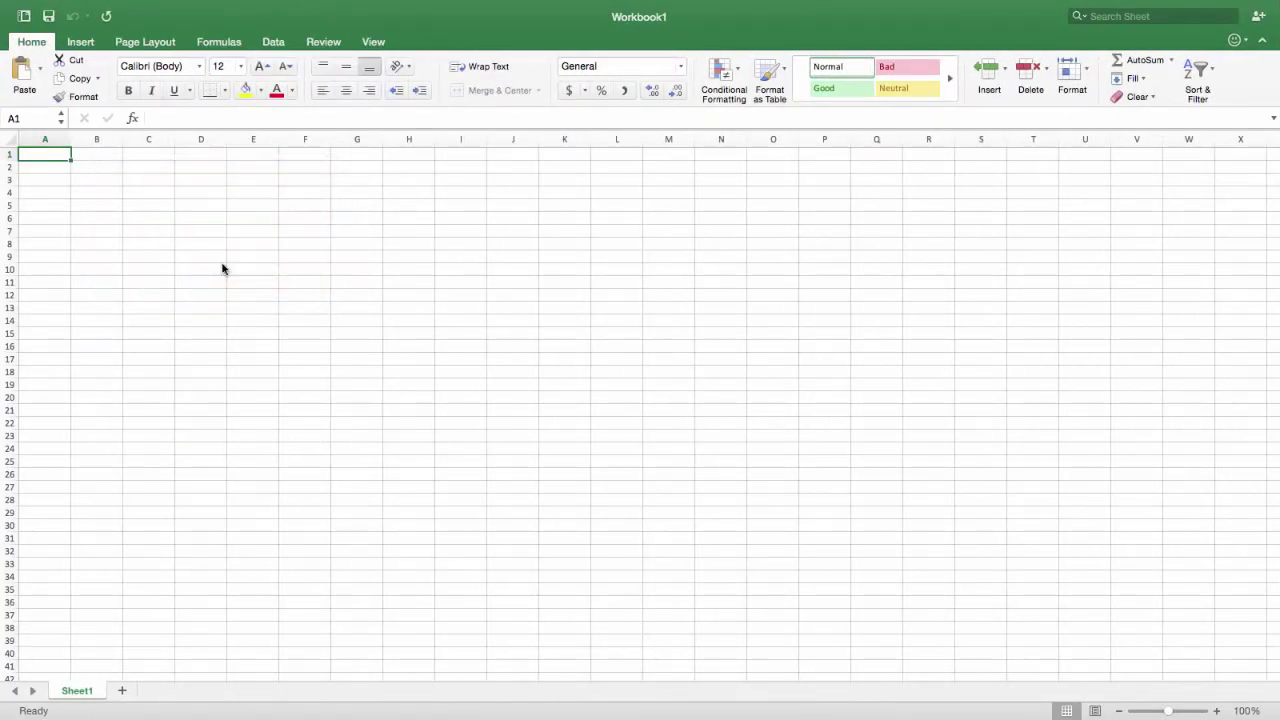
{"action": "key", "text": "F3"}
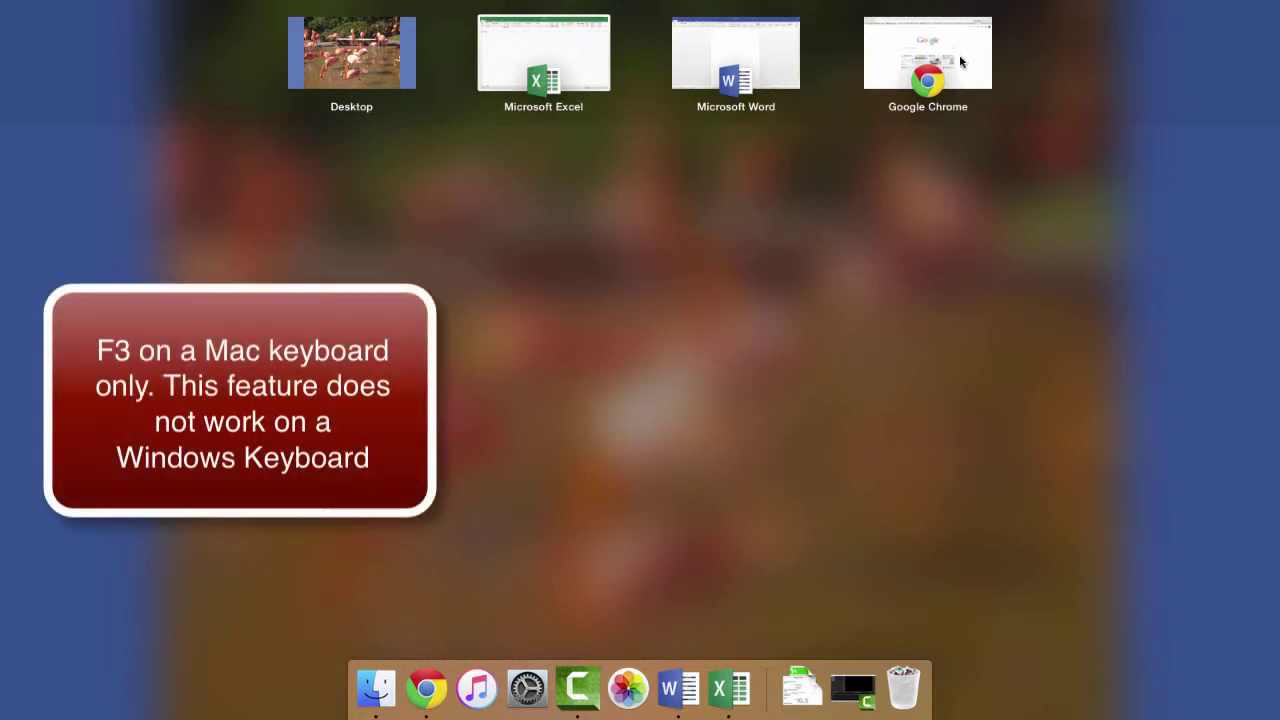
{"action": "left_click", "coordinate": [571, 63]}
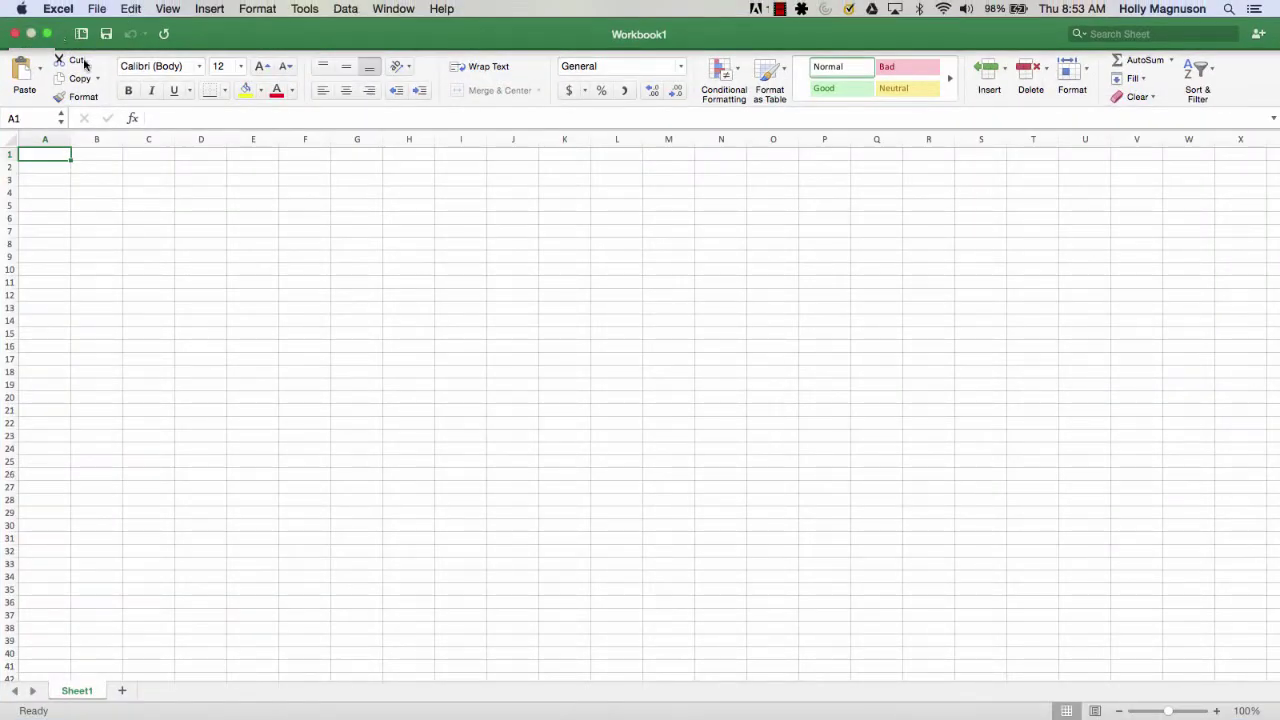
Take the Excel workbook out of full screen and quit Excel
{"action": "mouse_move", "coordinate": [86, 5]}
{"action": "left_click", "coordinate": [49, 34]}
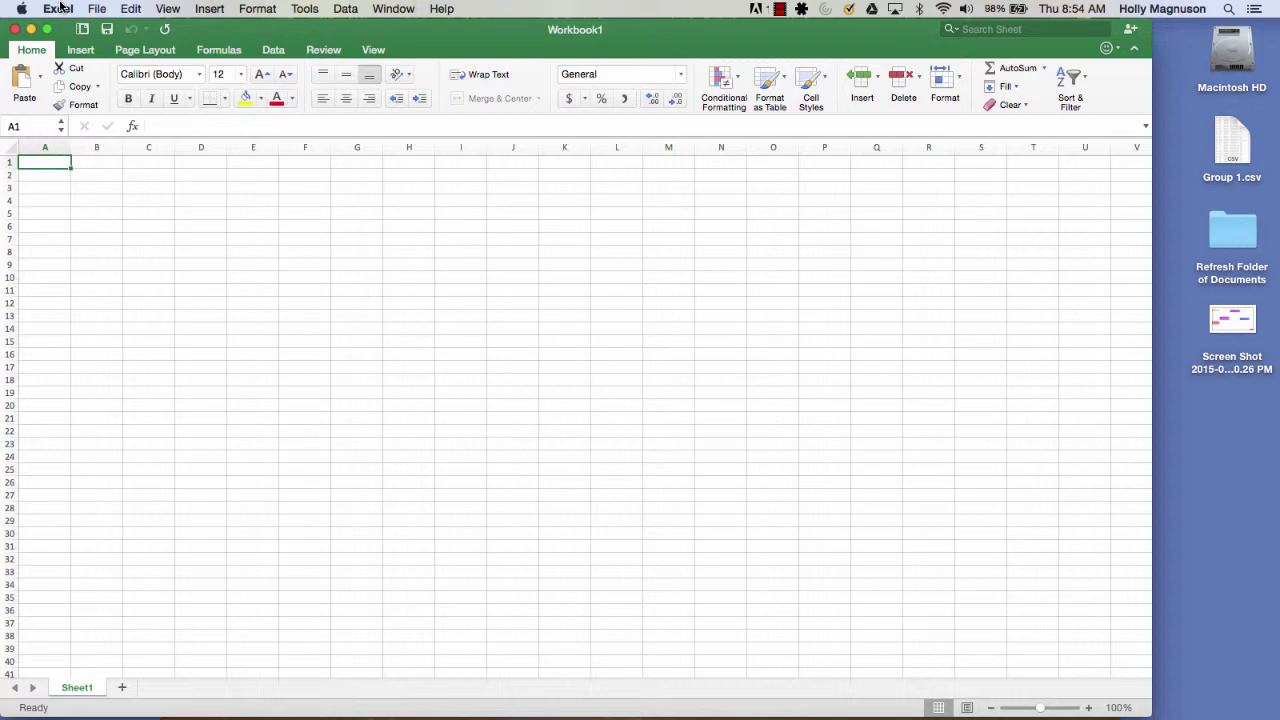
{"action": "left_click", "coordinate": [58, 8]}
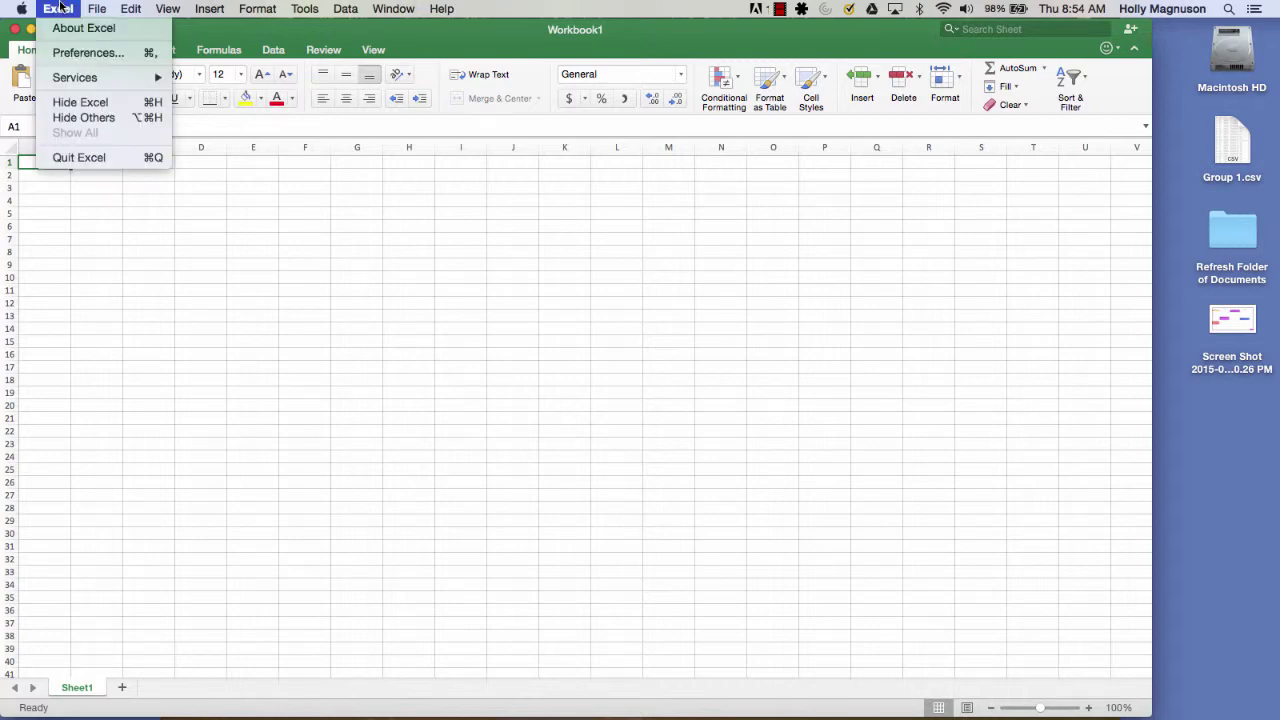
{"action": "left_click", "coordinate": [78, 158]}
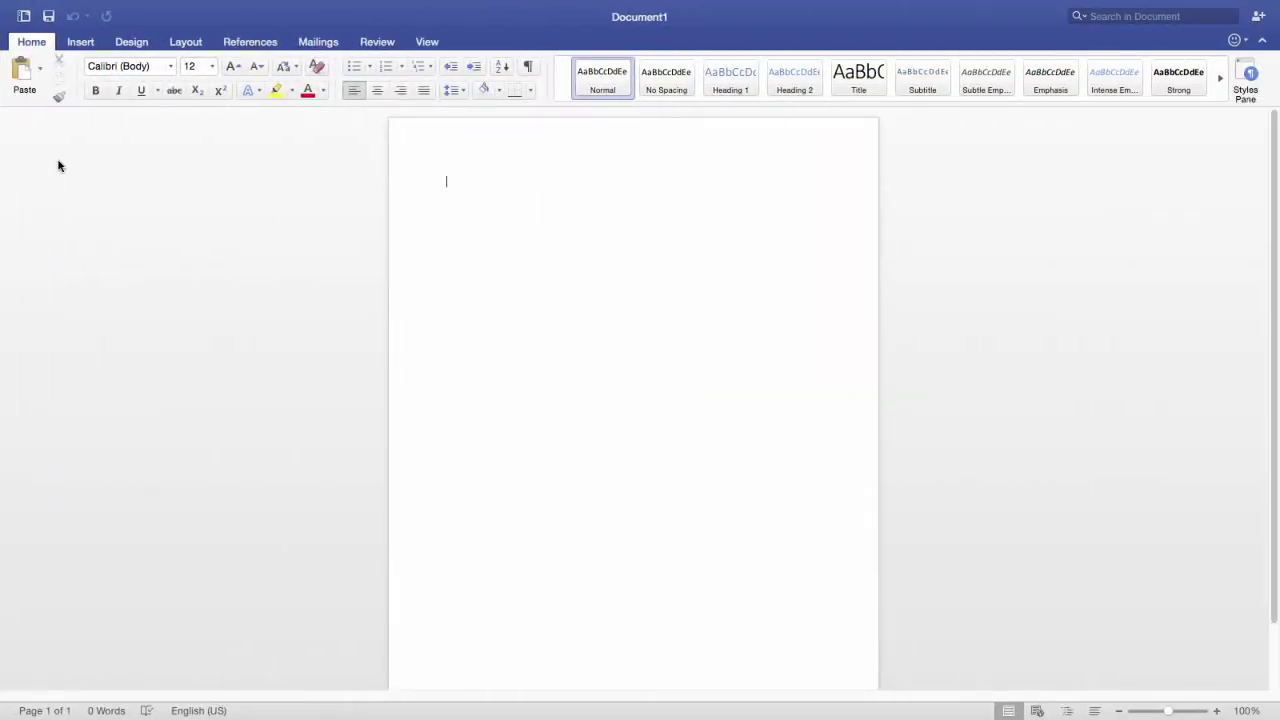
View the remaining spaces in Mission Control, close the overview, and switch from Word to the full-screen Chrome space
{"action": "key", "text": "ctrl+Up"}
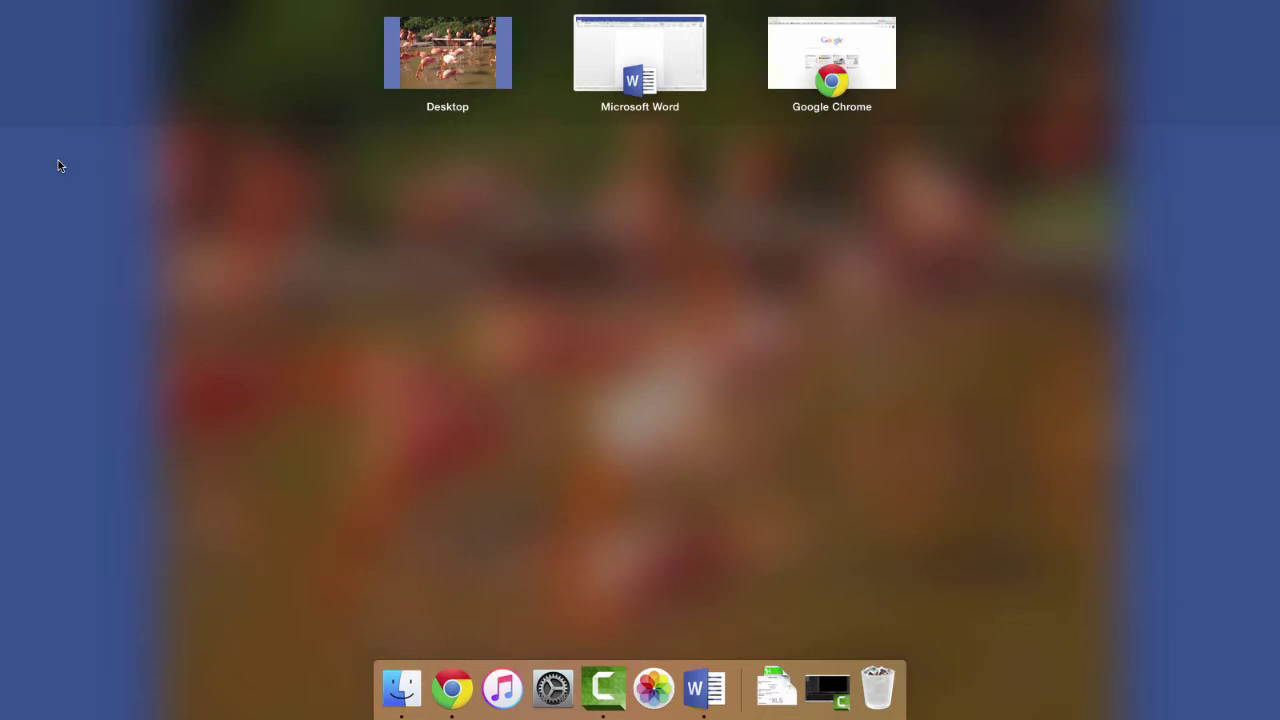
{"action": "key", "text": "ctrl+Up"}
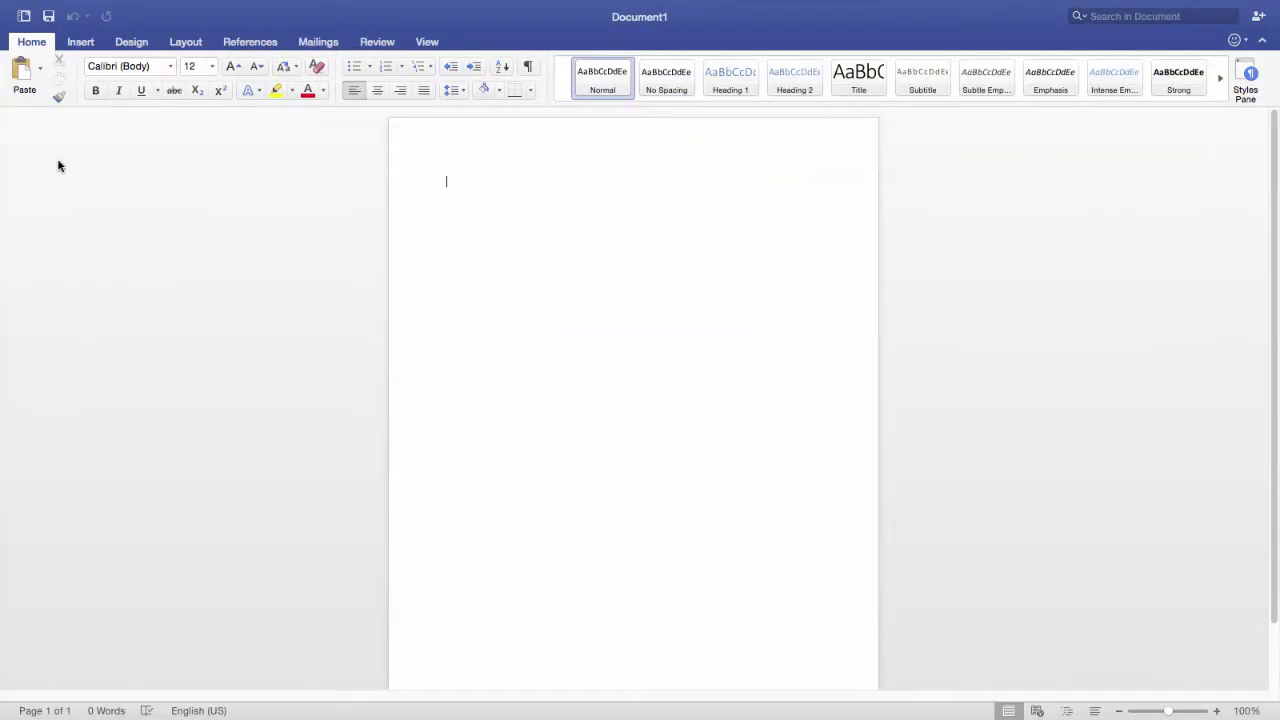
{"action": "key", "text": "ctrl+Right"}
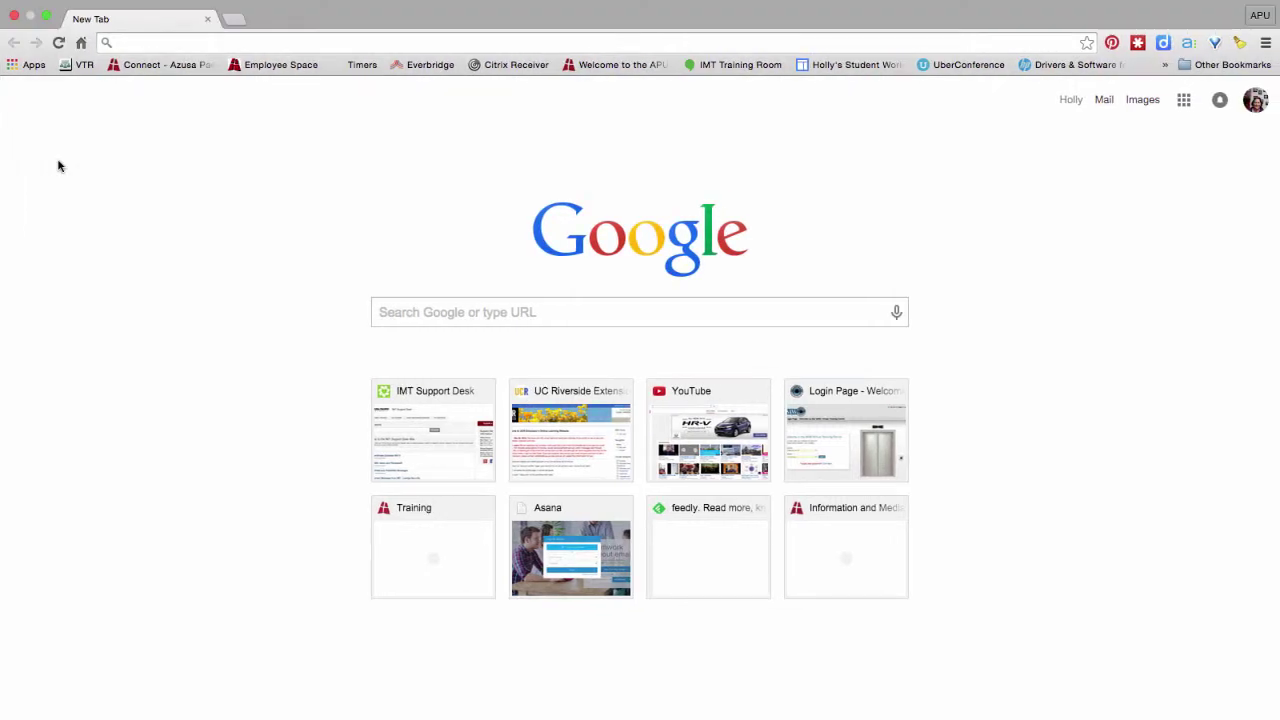